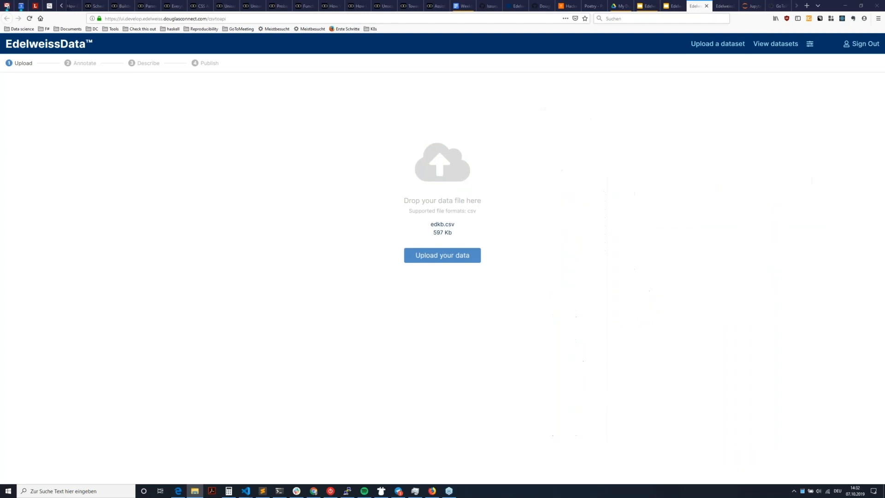
Upload the selected edkb.csv data file so its columns can be annotated
click(460, 259)
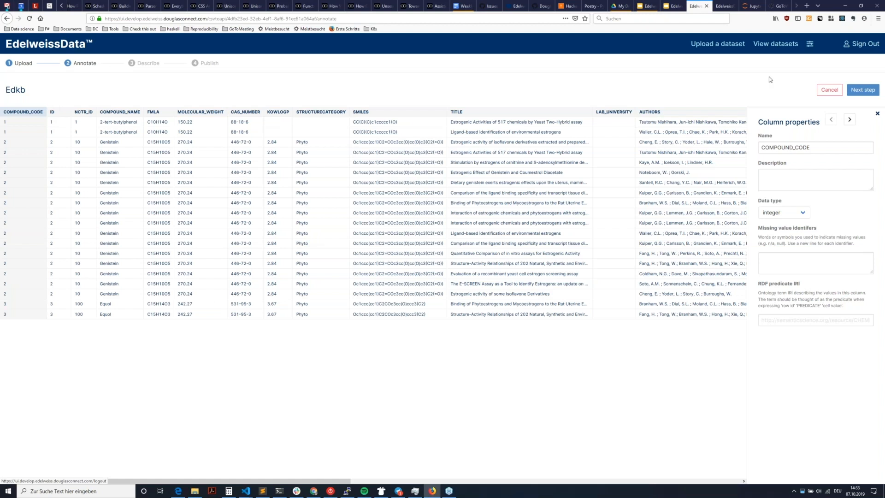
key(ctrl+plus)
key(ctrl+plus)
key(ctrl+plus)
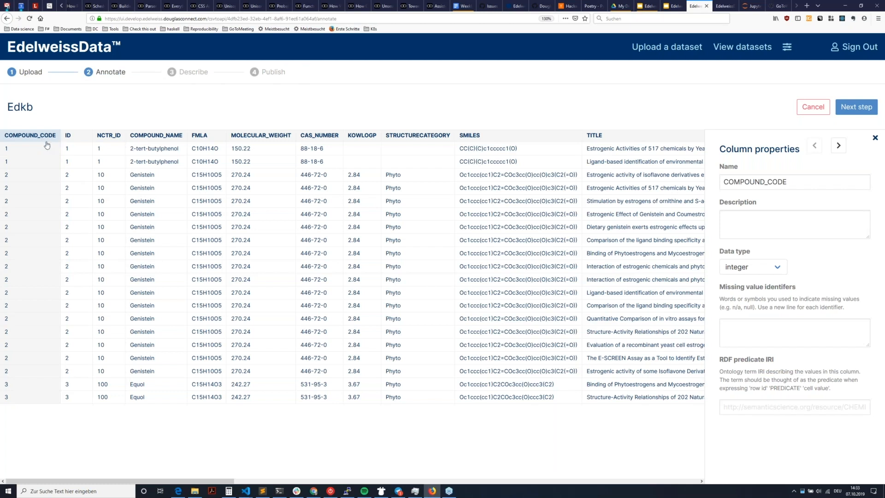
Examine the column properties and data types of ID, COMPOUND_NAME, MOLECULAR_WEIGHT and ENDPOINT_VALUE, including COMPOUND_NAME's description, missing-value and RDF fields
click(78, 139)
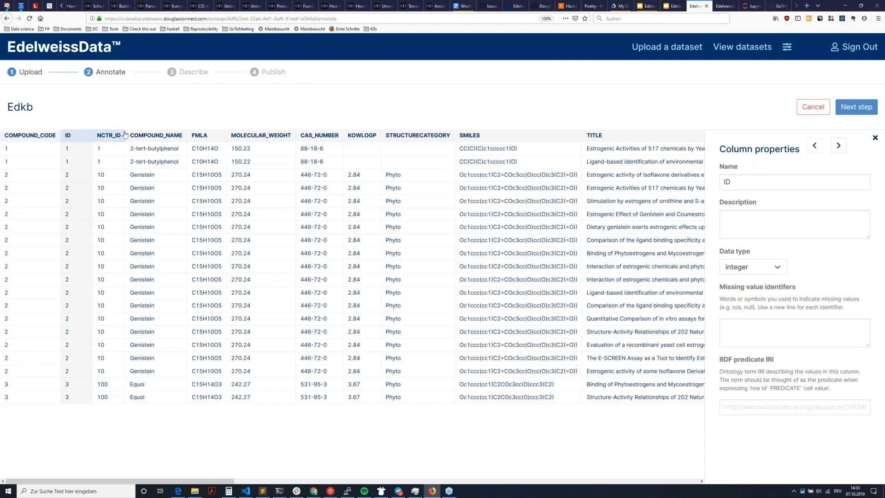
click(174, 137)
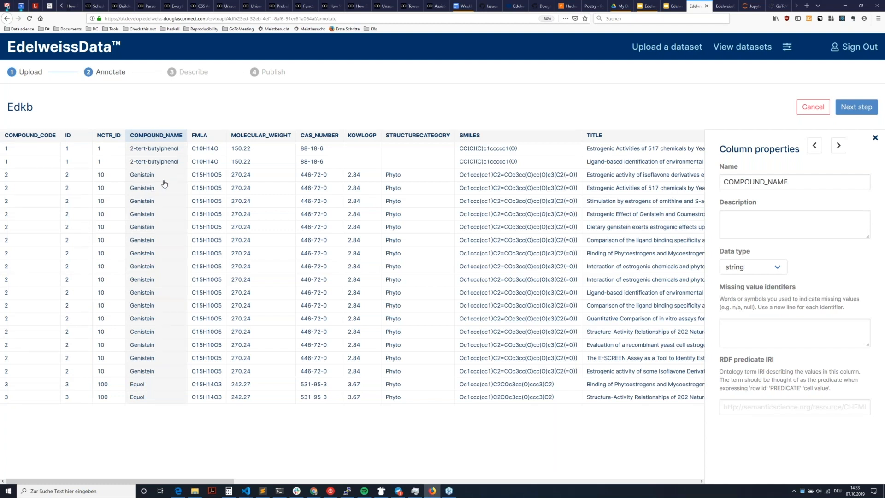
click(278, 136)
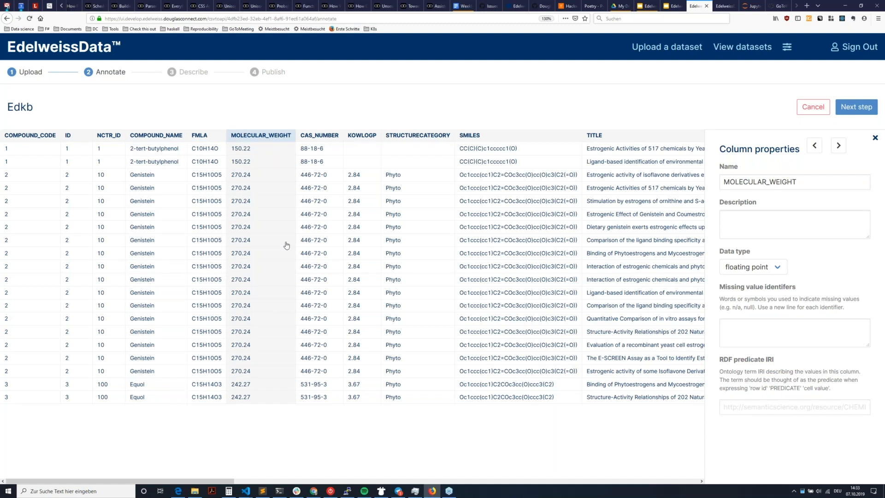
drag(242, 481, 639, 468)
click(537, 193)
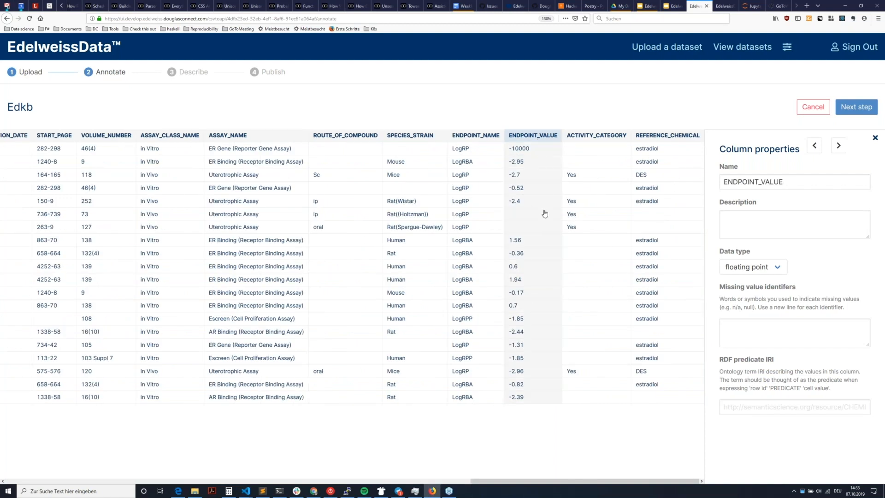
drag(527, 482, 56, 483)
click(181, 153)
click(780, 222)
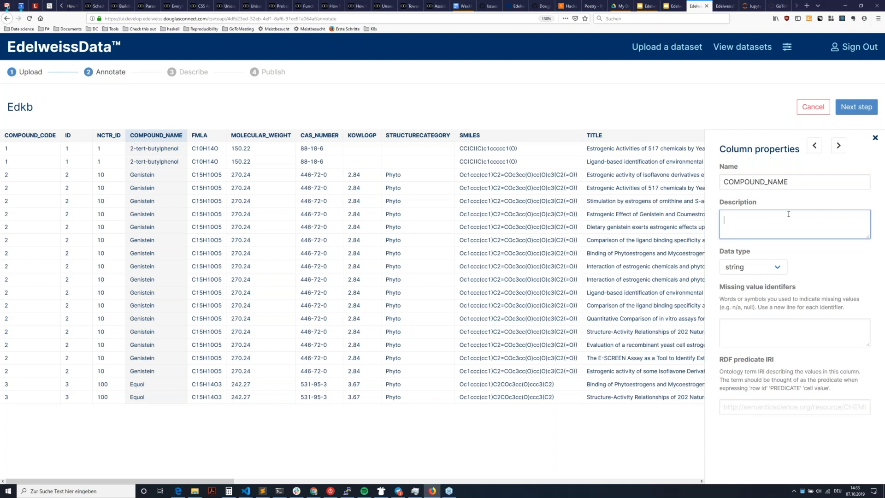
click(763, 329)
drag(240, 482, 334, 484)
key(Tab)
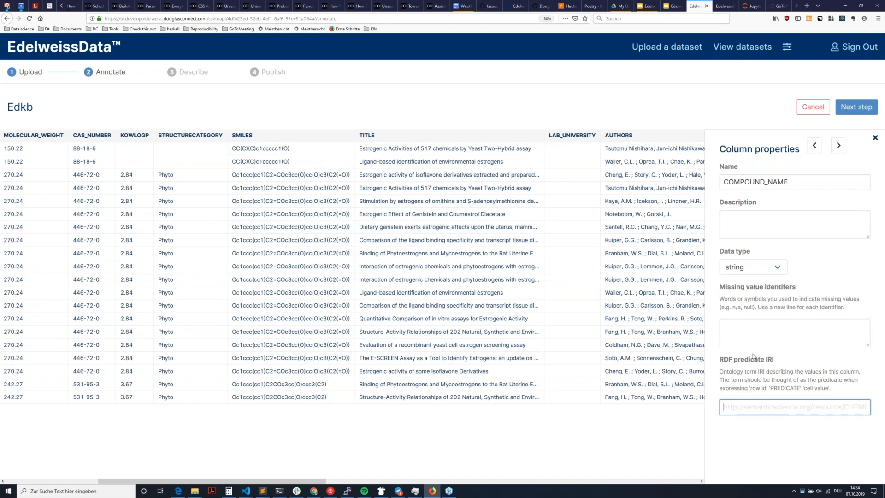
Describe the SMILES column as "SMILES descriptor of the tested compound"
click(313, 137)
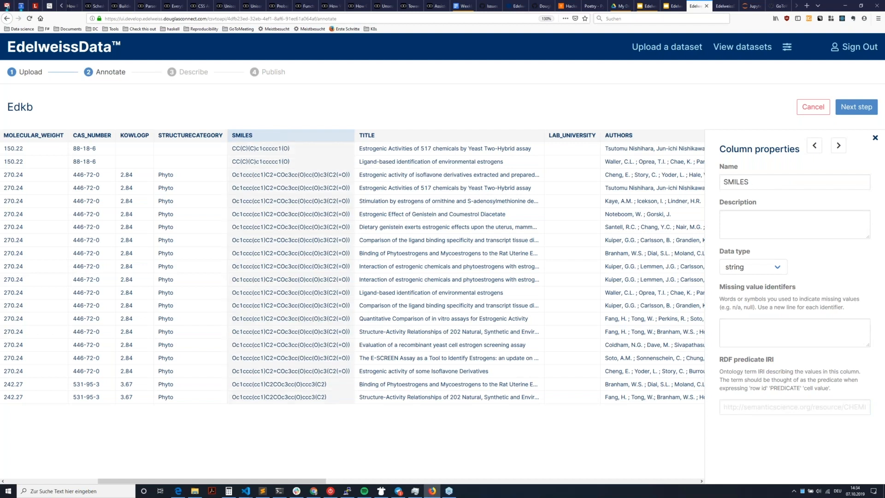
key(alt+Tab)
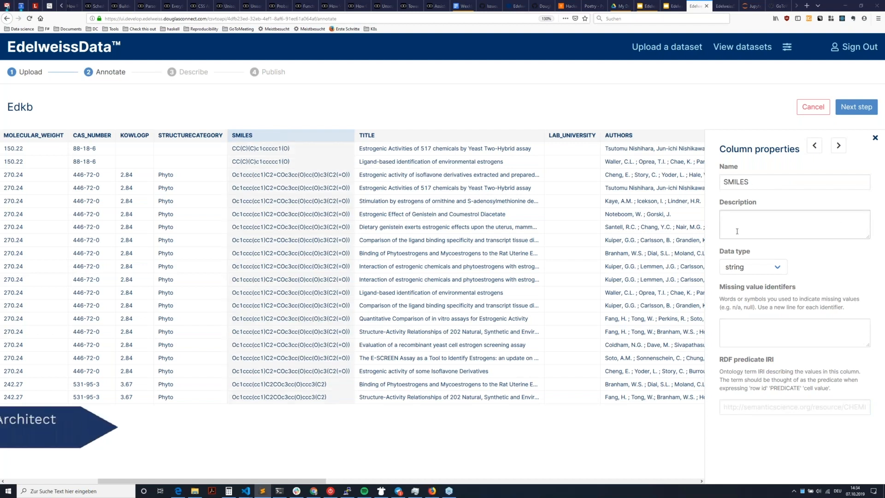
click(738, 231)
text(SMILES descriptor of the tested compound)
key(alt+Tab)
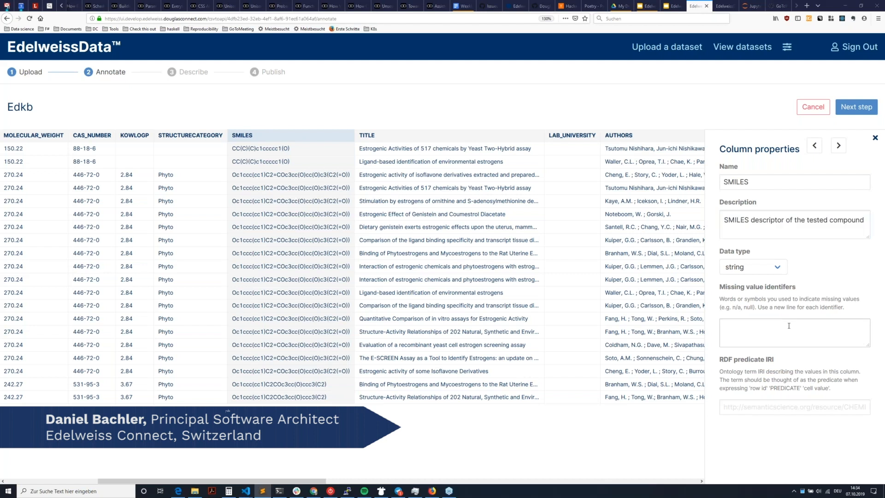
click(852, 408)
text(http://purl.obolibrary.org/obo/chebi/smiles)
drag(836, 407, 871, 410)
click(765, 222)
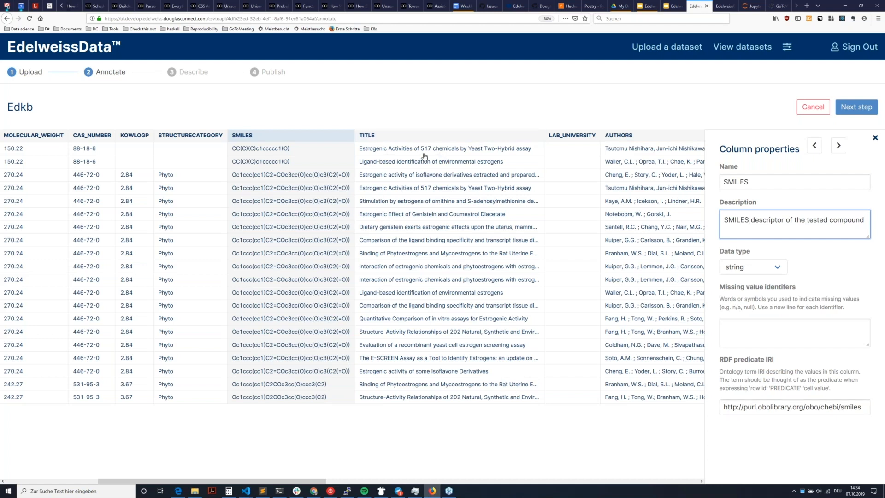
Proceed to the Describe stage and rename the dataset "Endocrine Disruptor Knowledge Base (EDKB)"
click(869, 111)
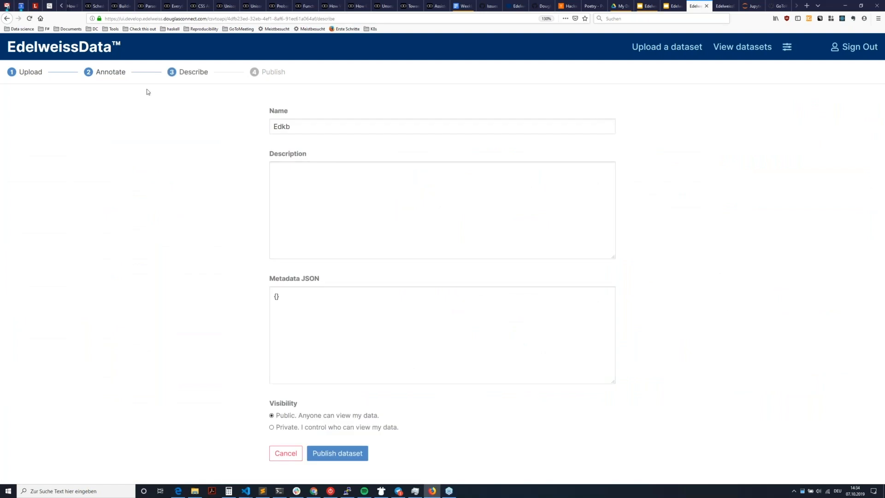
double_click(307, 127)
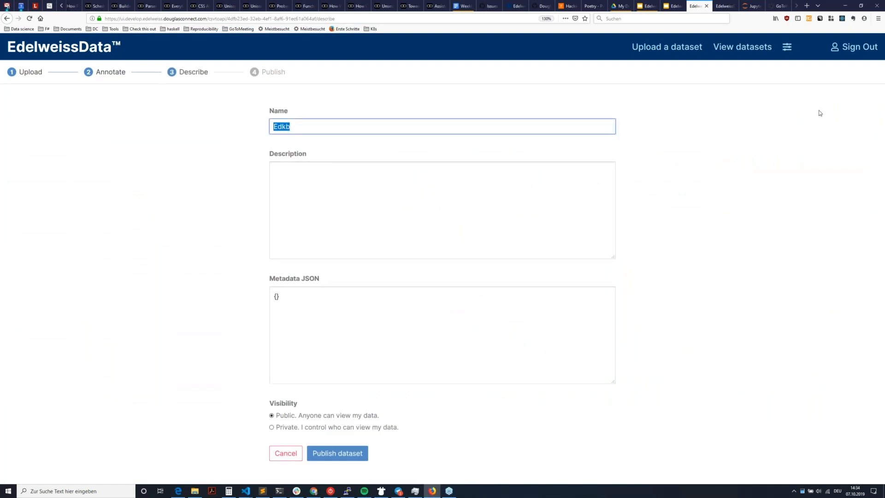
key(alt+Tab)
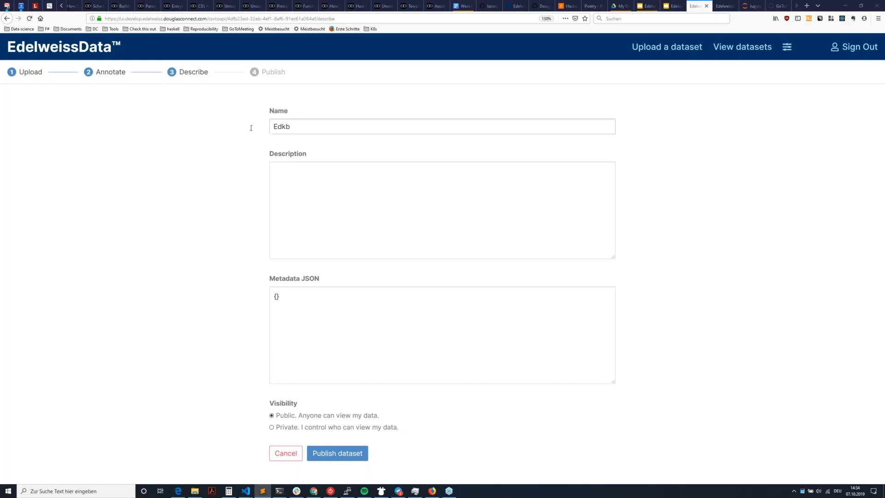
Paste the prepared EDKB text, from the introduction through the citation and contact sections, as the dataset description and review it
click(317, 186)
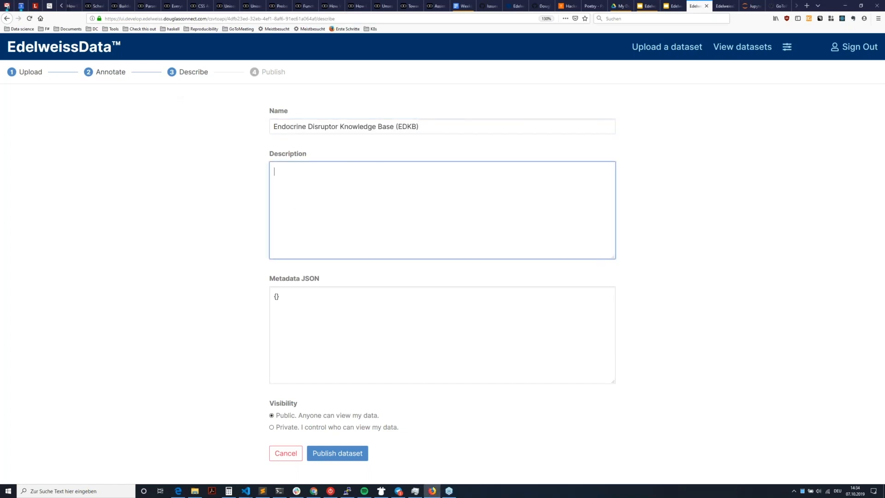
key(alt+Tab)
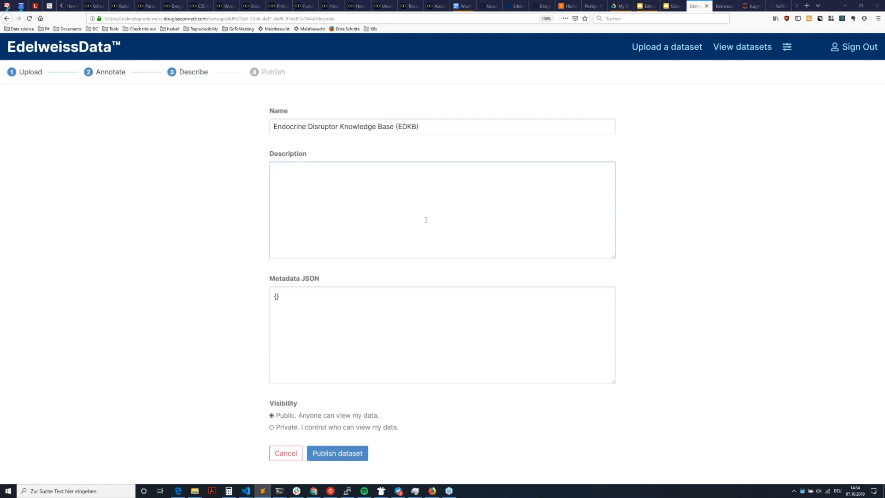
click(398, 230)
key(ctrl+v)
scroll(430, 203, up, 5)
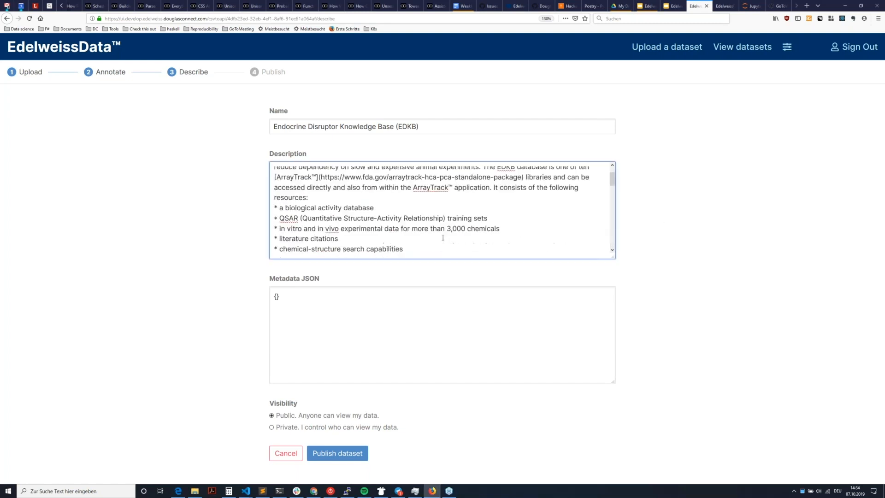
scroll(364, 214, down, 3)
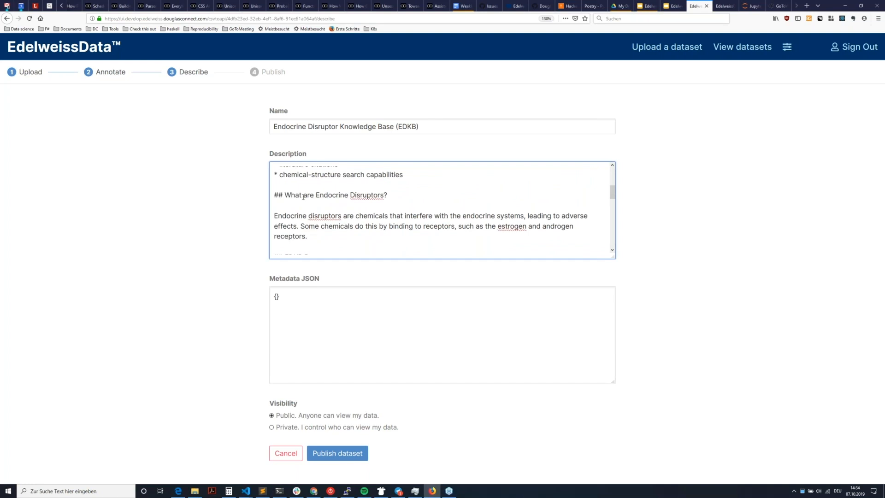
scroll(424, 221, down, 4)
scroll(424, 239, down, 8)
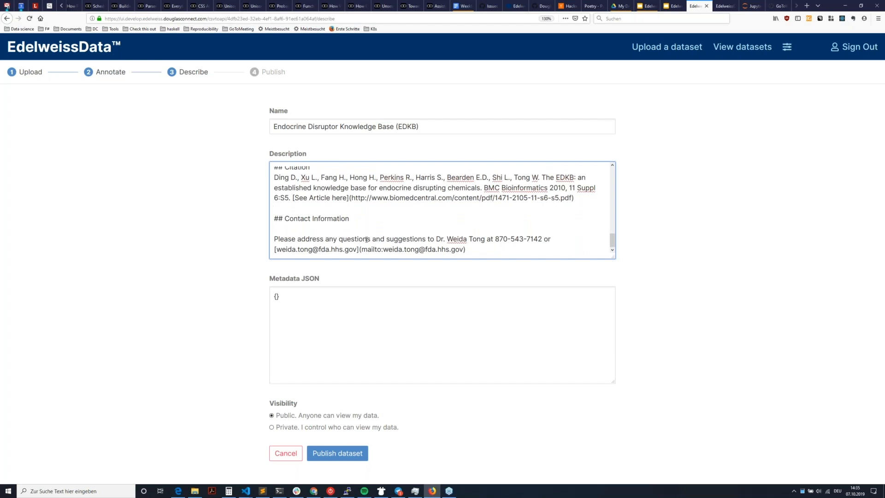
scroll(470, 241, up, 15)
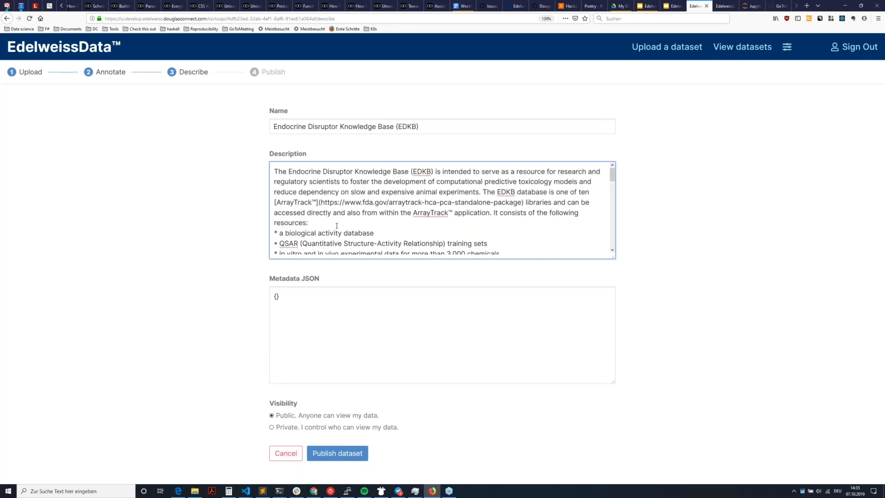
Replace the empty metadata JSON with the prepared EDKB metadata that lists the FDA source and the nuclear receptor target
click(400, 296)
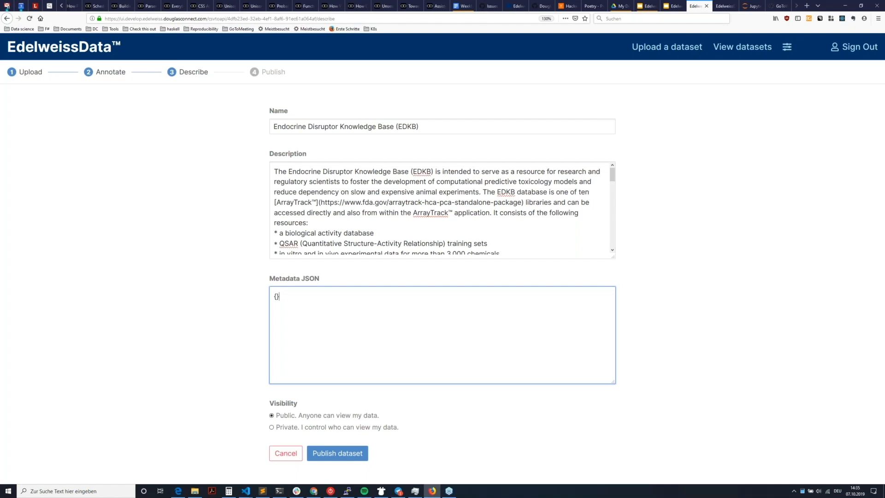
key(alt+Tab)
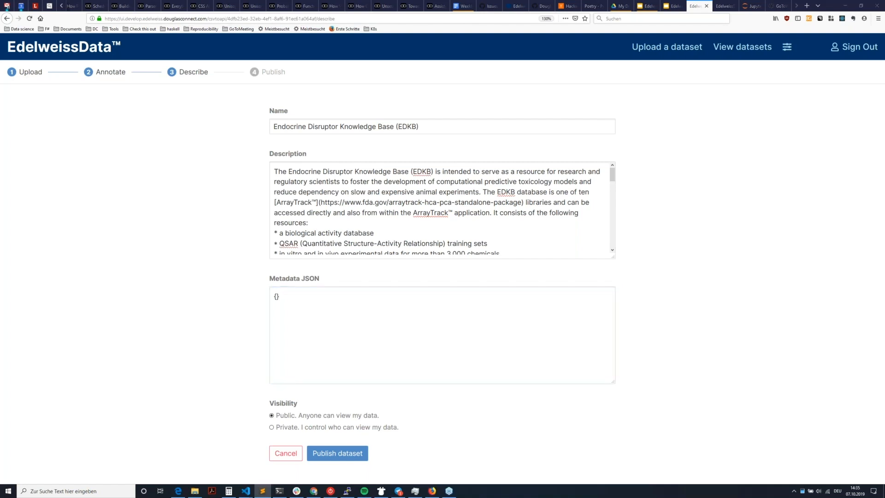
click(279, 319)
key(ctrl+a)
key(ctrl+v)
scroll(300, 343, up, 10)
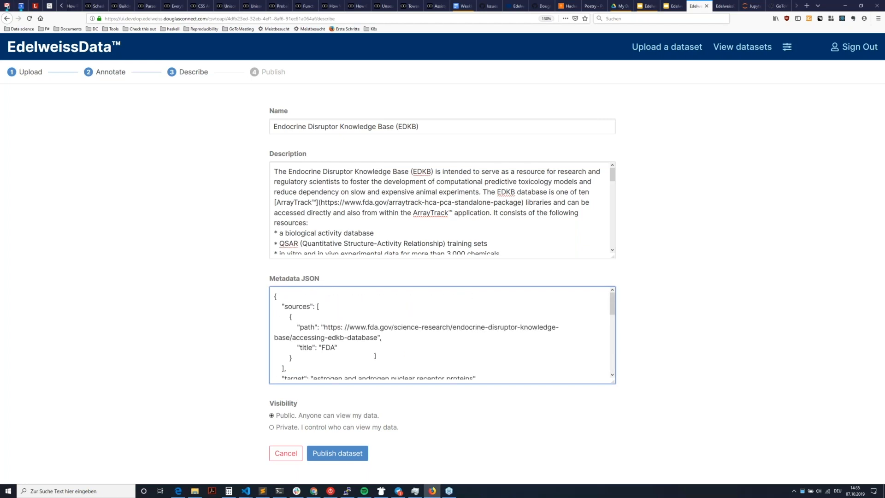
drag(324, 326, 380, 337)
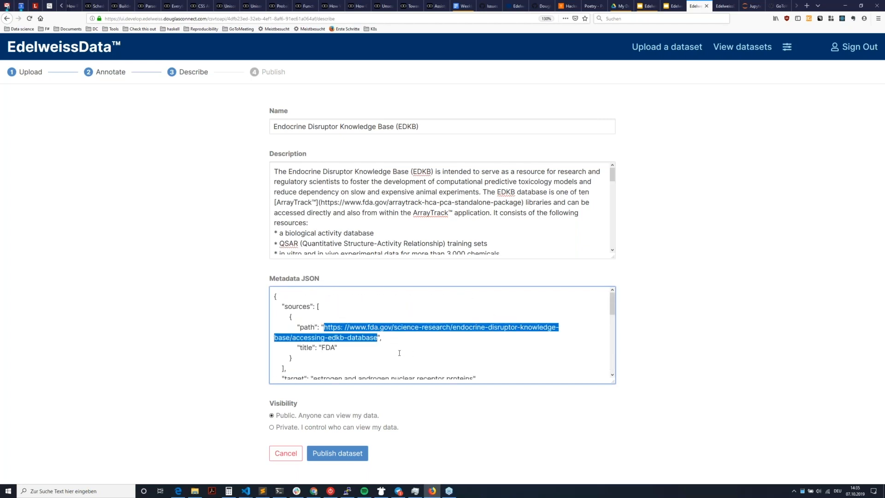
click(358, 352)
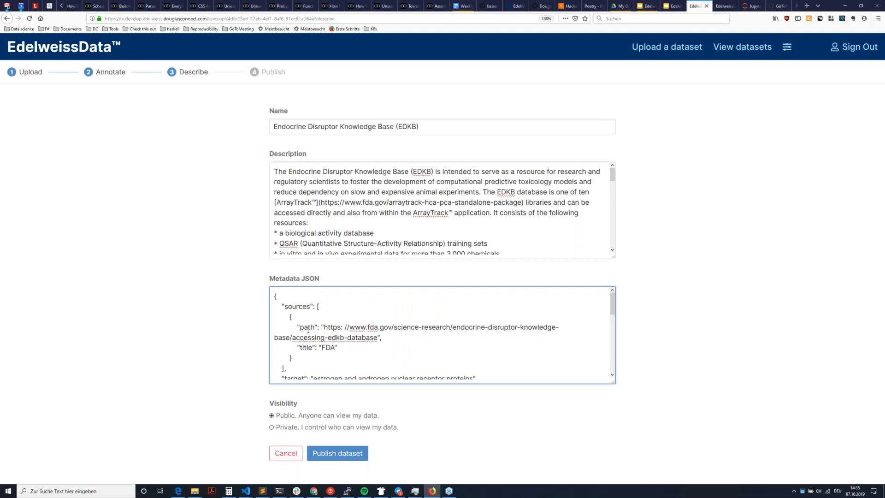
scroll(316, 327, down, 2)
scroll(361, 356, up, 2)
Publish the dataset and examine the Python code offered for downloading its first 100 rows
click(346, 458)
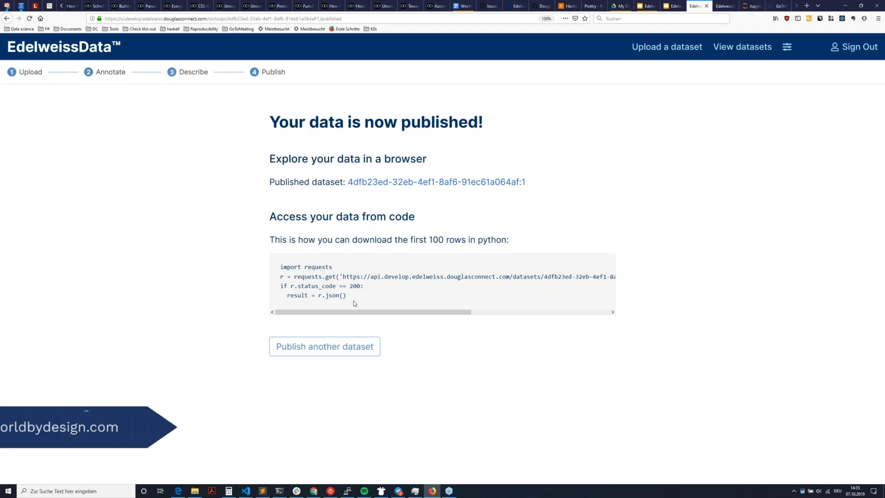
drag(350, 298, 247, 260)
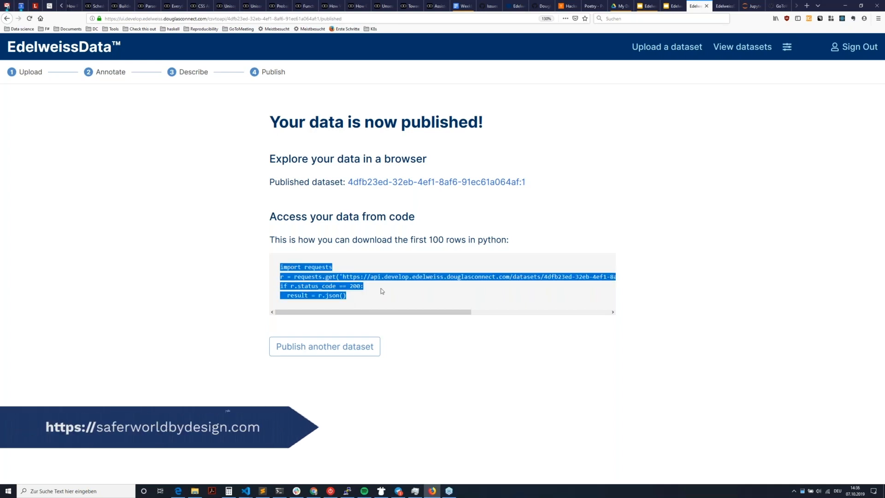
click(360, 300)
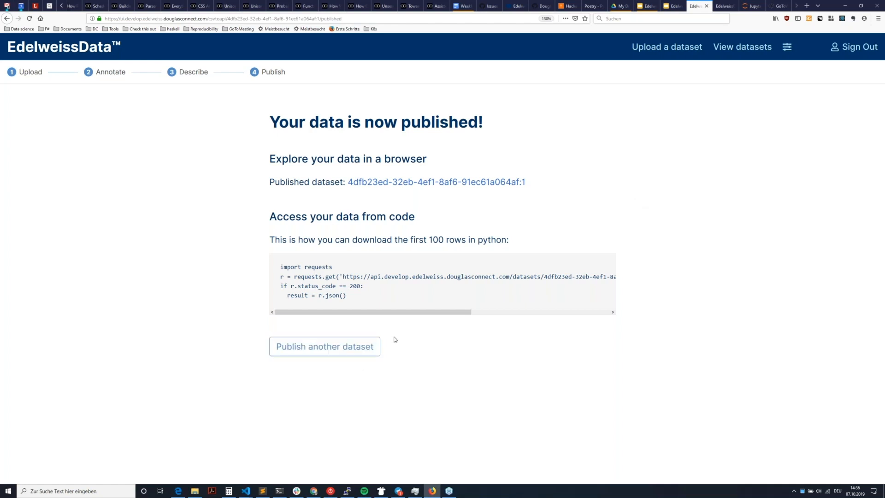
Refresh the Datasets overview, view the newly published Endocrine Disruptor Knowledge Base (EDKB) dataset, and return to the overview
click(723, 4)
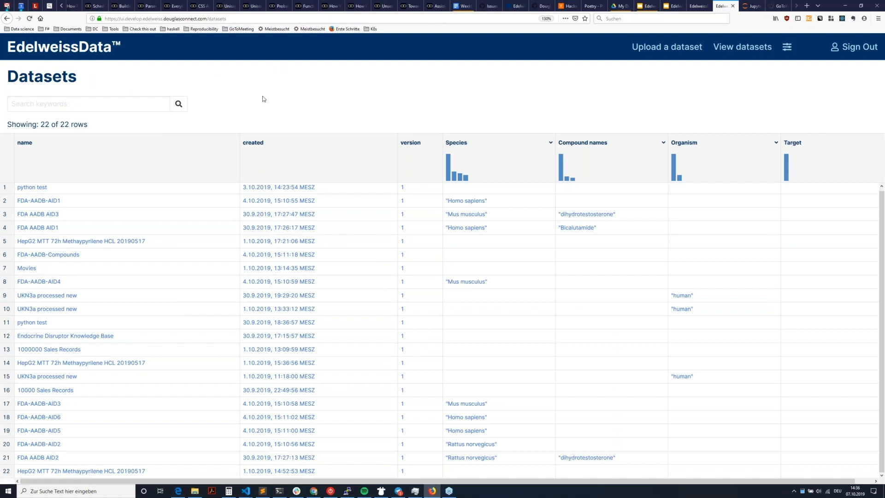
click(179, 104)
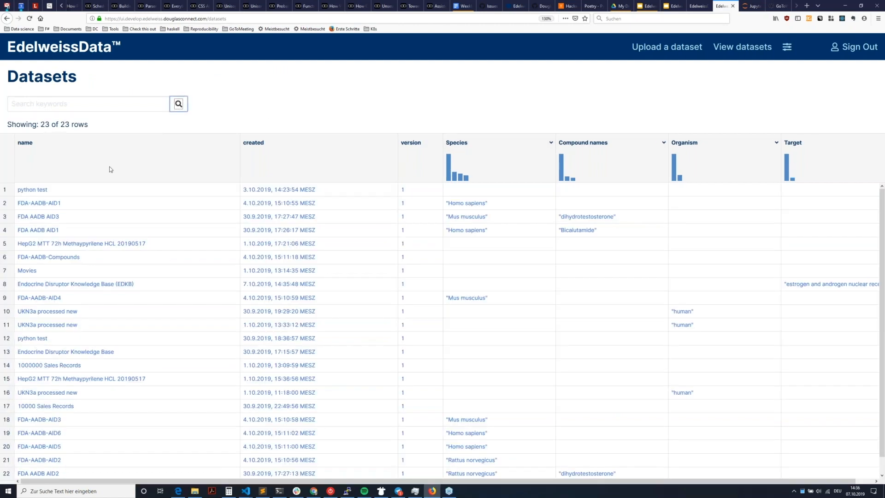
scroll(109, 230, down, 1)
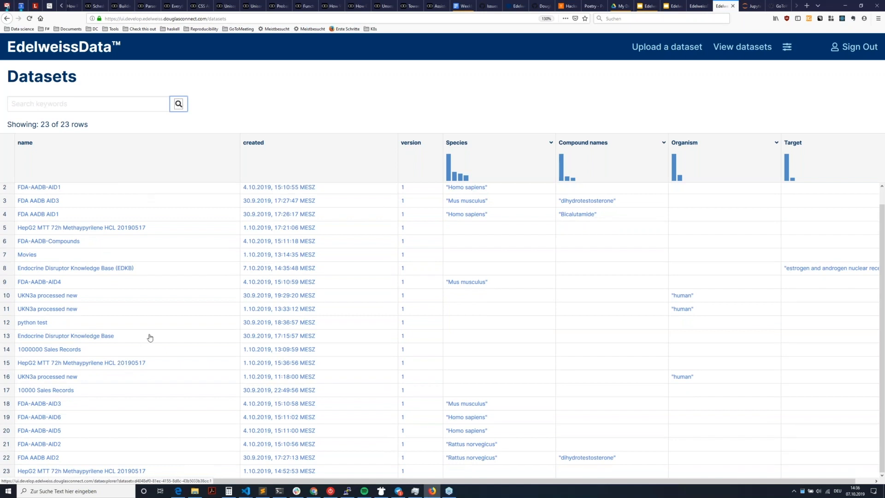
scroll(203, 385, up, 1)
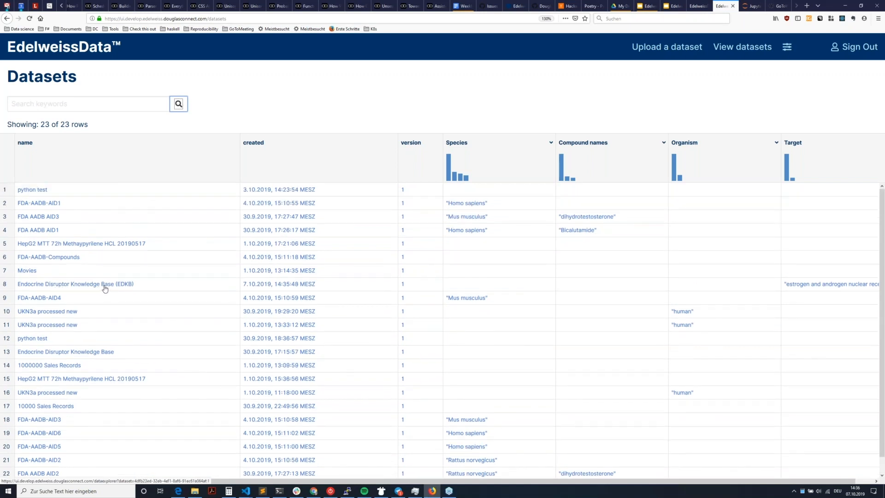
click(120, 289)
click(7, 18)
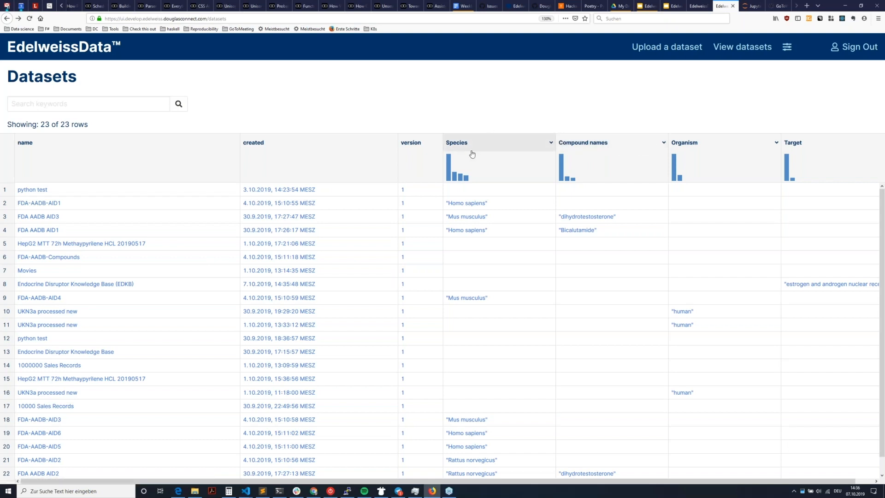
View the filter values of the Species column and locate the Endocrine Disruptor Knowledge Base (EDKB) row in the dataset list
click(551, 143)
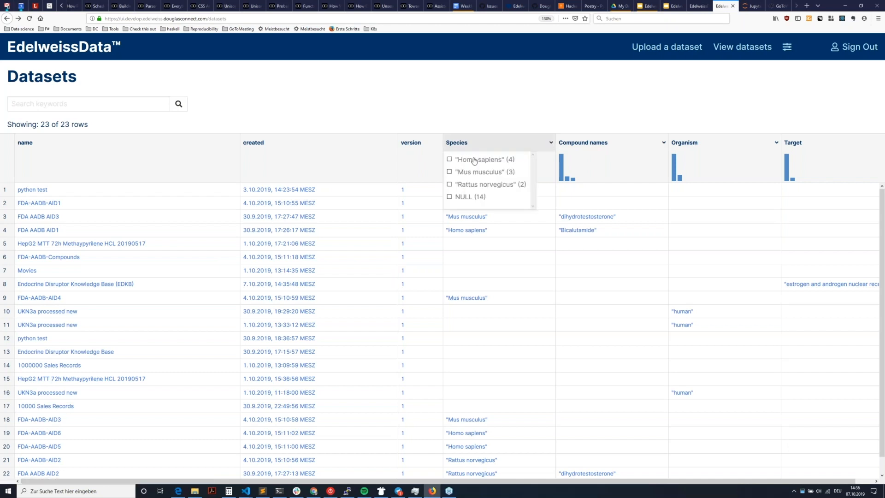
click(551, 143)
click(81, 105)
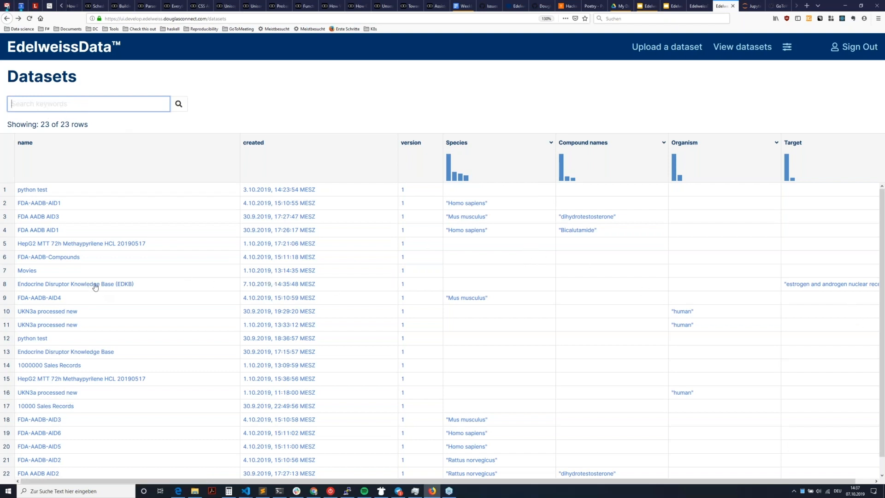
drag(155, 284, 359, 292)
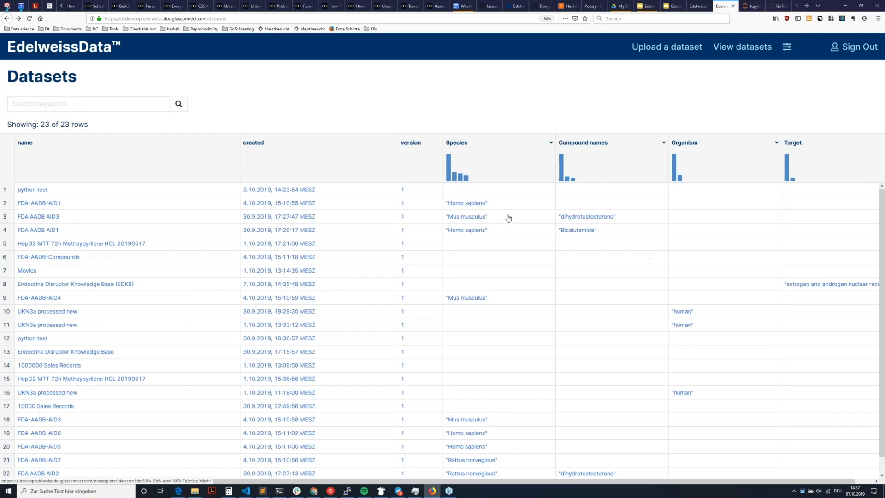
Search the published datasets for the keyword "androgen"
click(142, 104)
text(androgen)
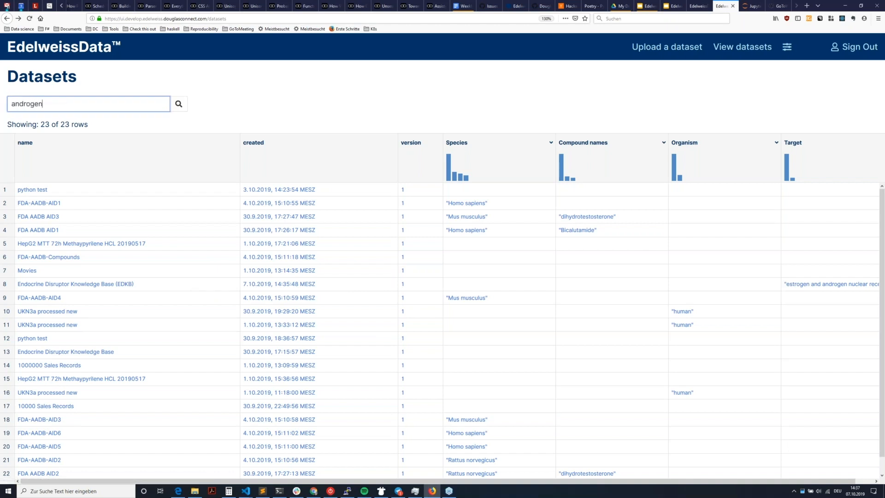
click(179, 105)
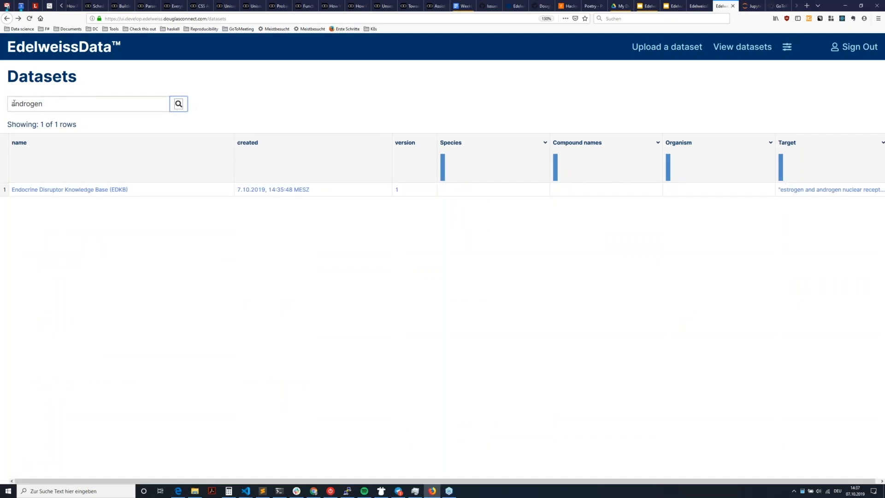
click(74, 107)
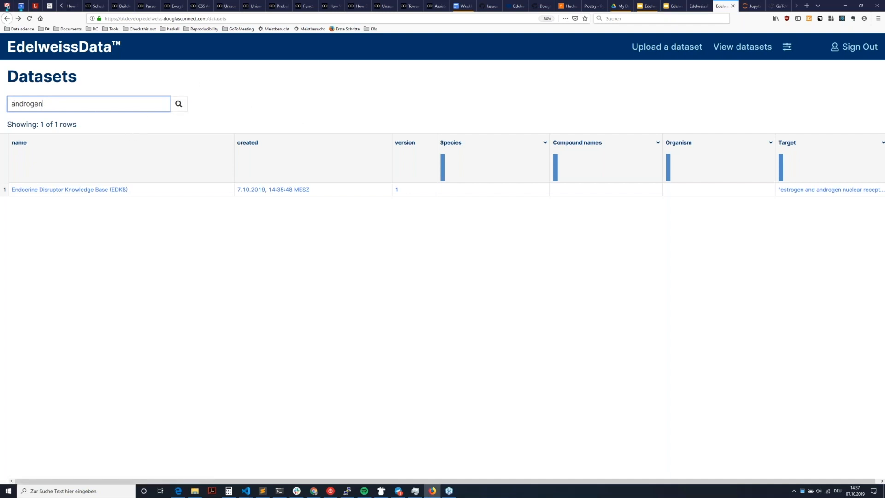
Open the Endocrine Disruptor Knowledge Base (EDKB) dataset and look through its rows, row count and further columns
click(116, 190)
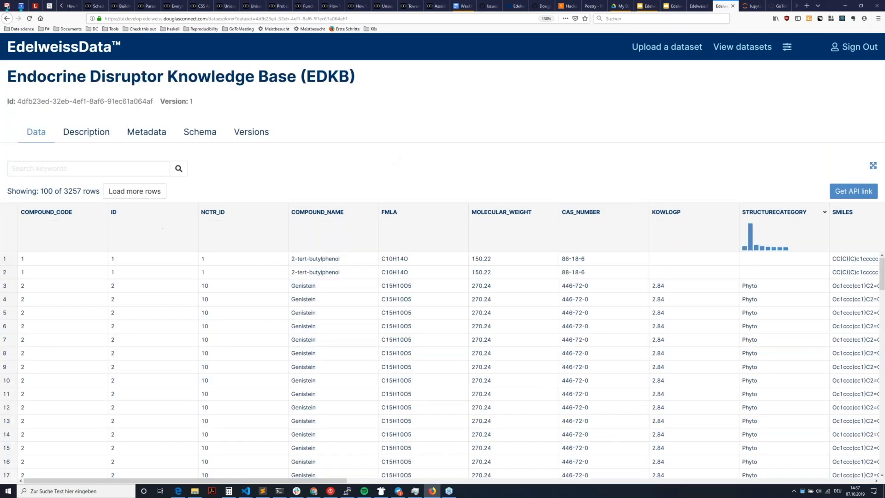
scroll(159, 400, down, 8)
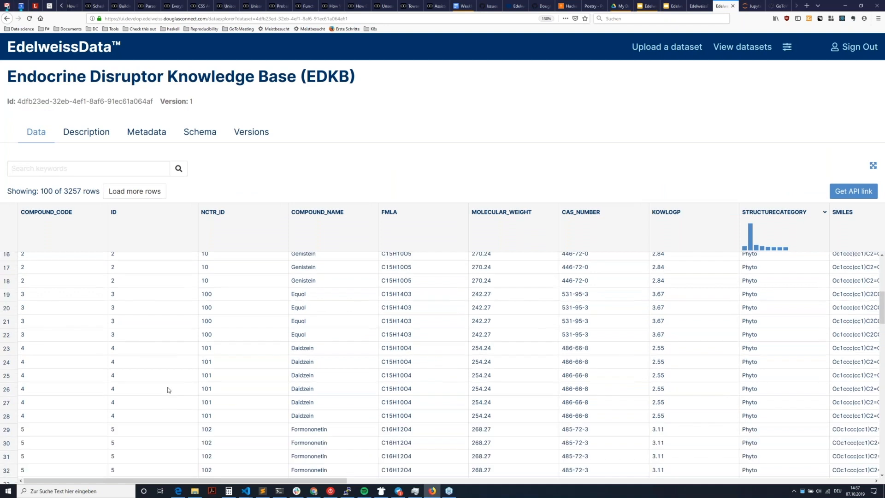
scroll(138, 359, up, 8)
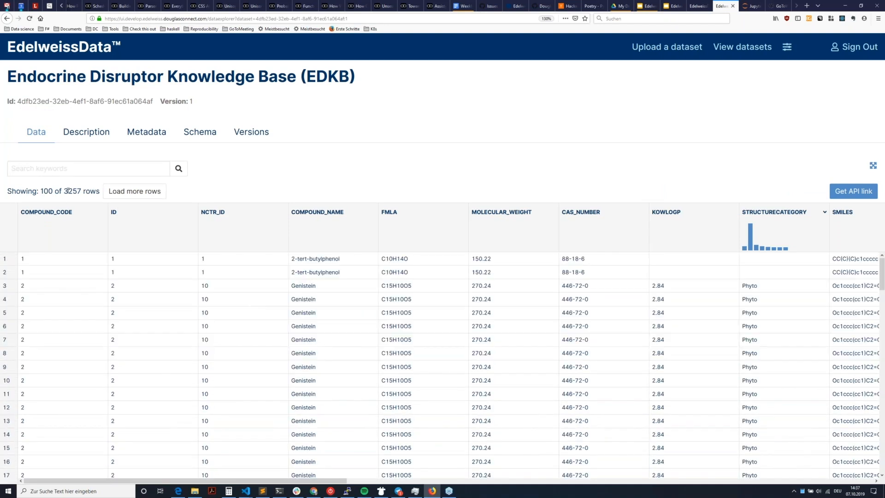
drag(77, 191, 64, 191)
drag(295, 479, 484, 478)
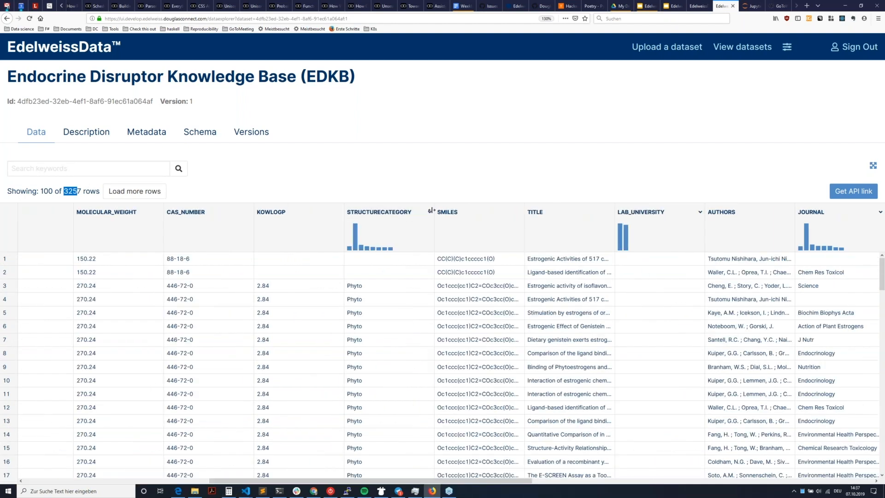
Inspect the STRUCTURECATEGORY values and their distribution, and filter the data to the Phenol category
click(395, 224)
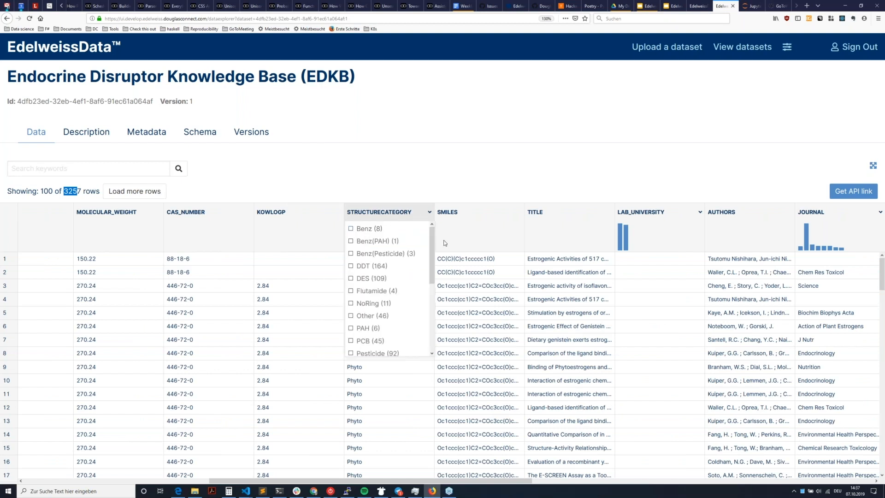
drag(432, 273, 437, 171)
click(437, 171)
click(429, 213)
mouse_move(355, 238)
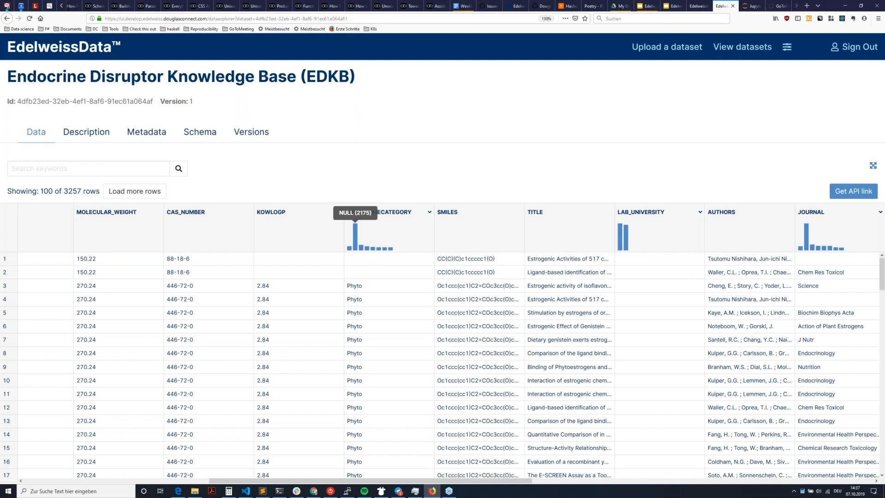
click(380, 252)
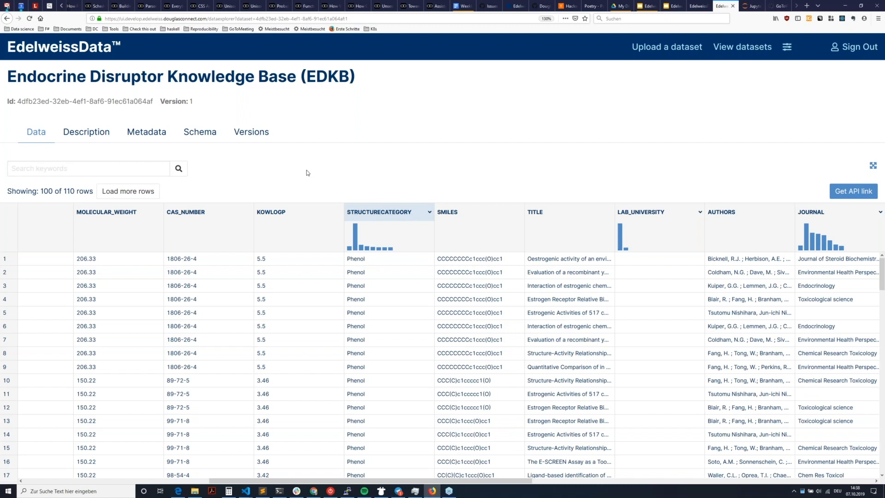
Search the filtered rows for the first author's surname copied from row 7 of the AUTHORS column, and review the matching rows across all columns
click(46, 167)
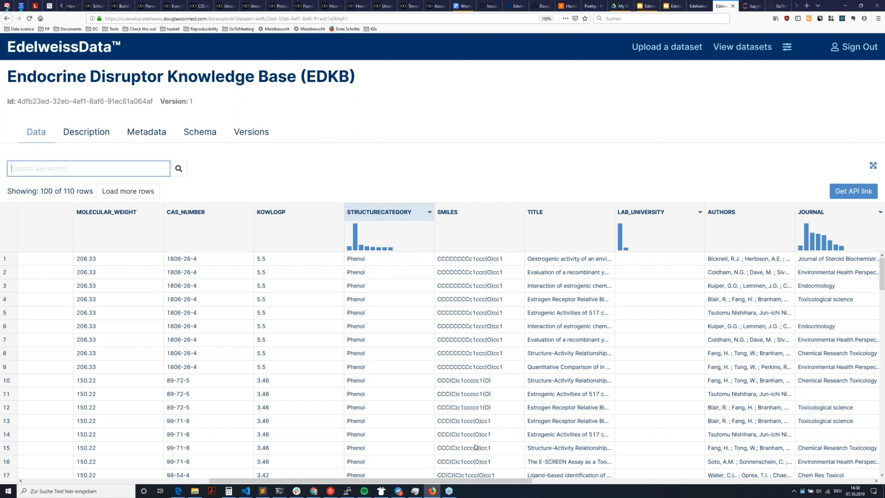
drag(465, 481, 492, 482)
double_click(663, 339)
key(ctrl+c)
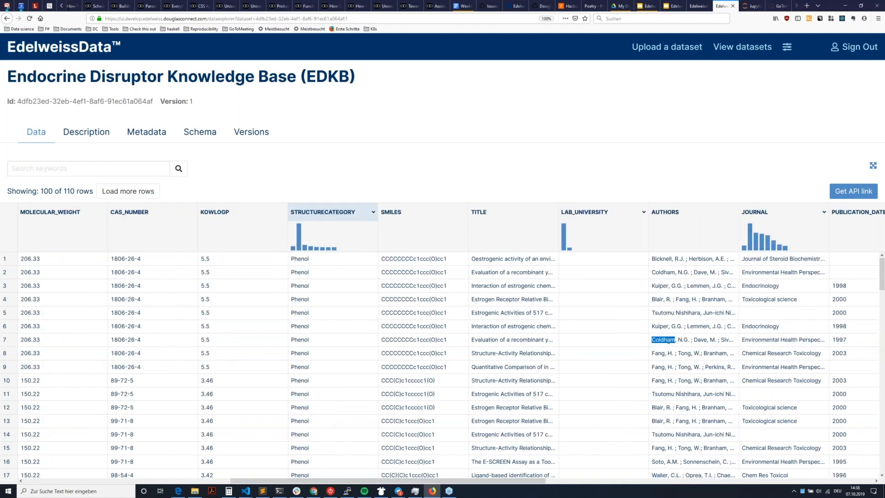
click(55, 168)
key(ctrl+v)
key(Tab)
key(Return)
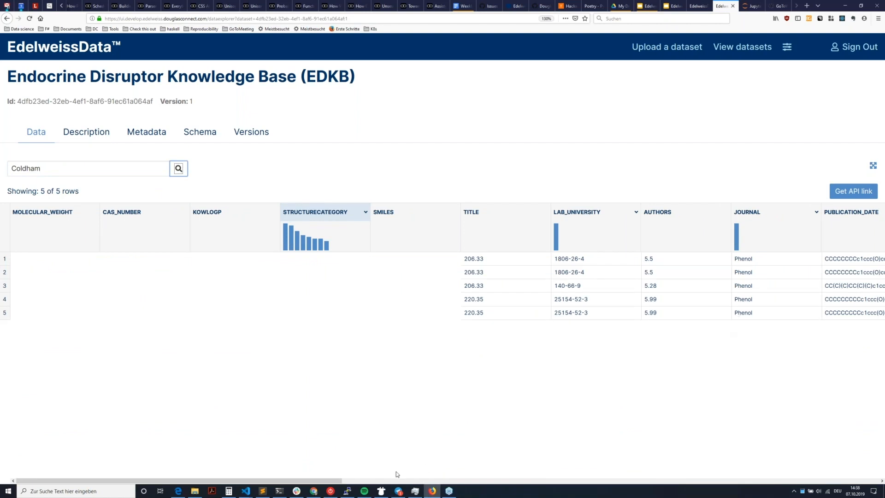
drag(357, 480, 590, 479)
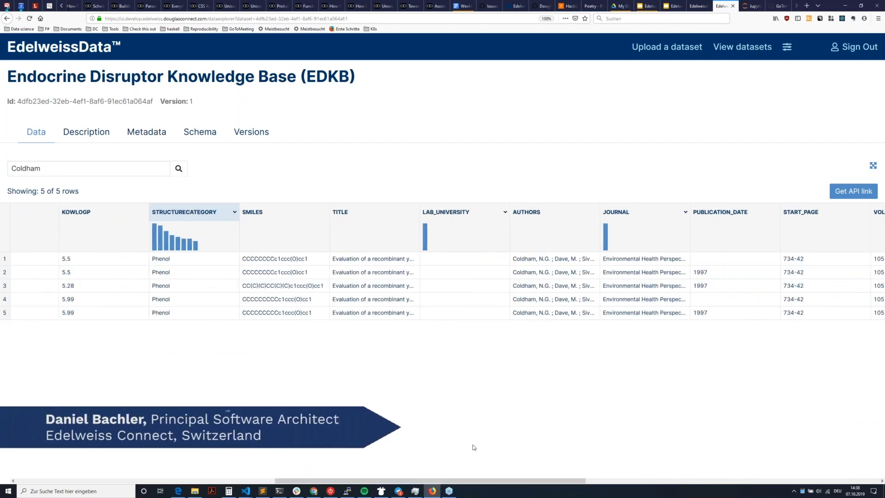
drag(468, 480, 184, 467)
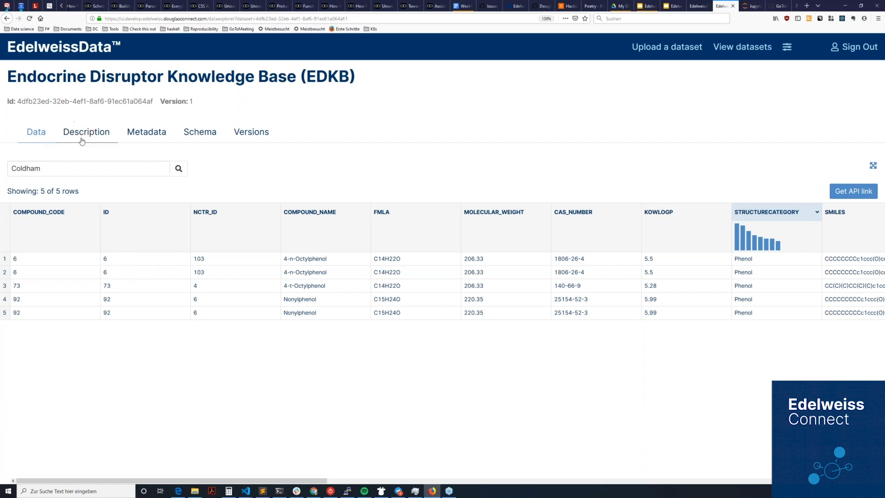
Read the dataset's description, from the introduction and resource list through the predictive models, citation and contact sections
click(130, 145)
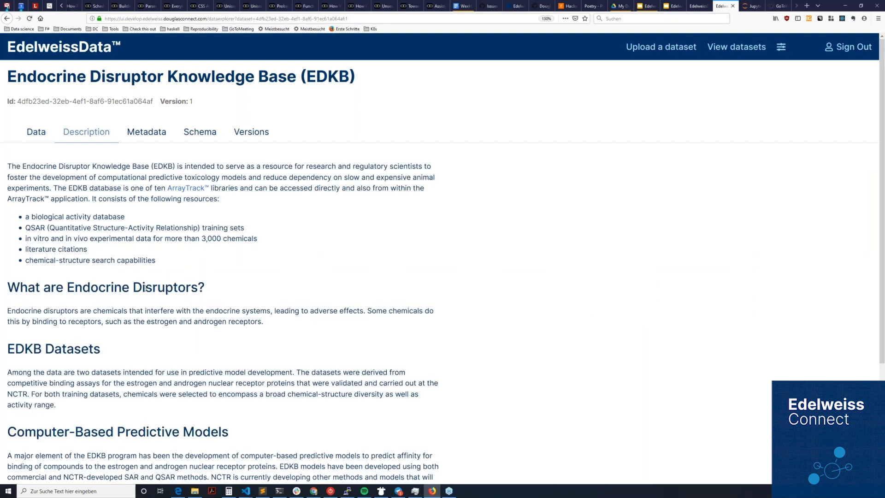
scroll(129, 291, down, 3)
scroll(129, 291, down, 2)
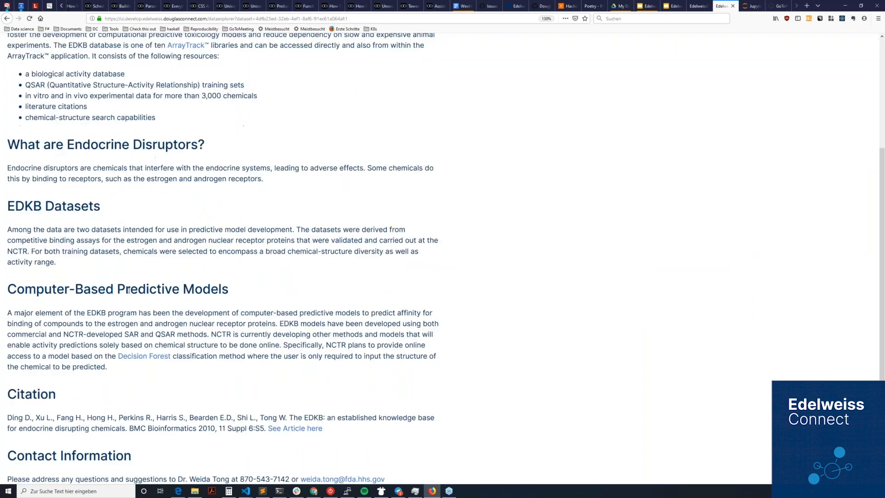
scroll(129, 291, up, 2)
drag(25, 129, 11, 169)
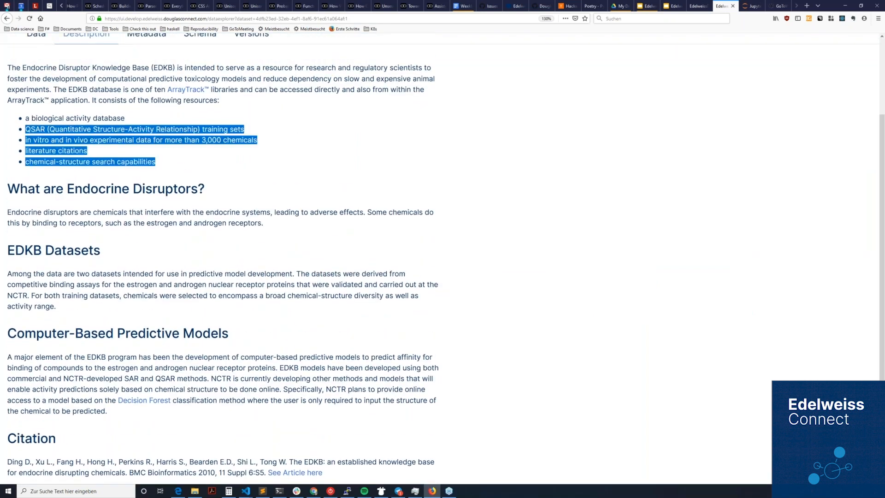
click(145, 110)
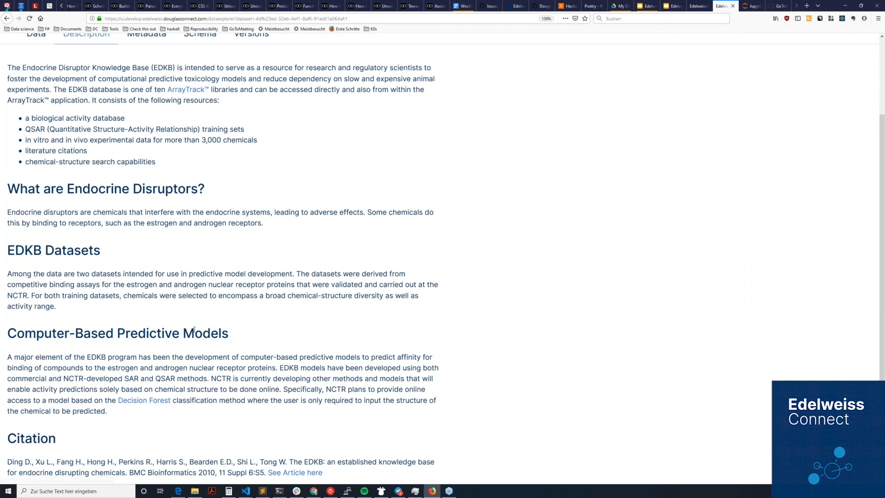
scroll(194, 330, down, 2)
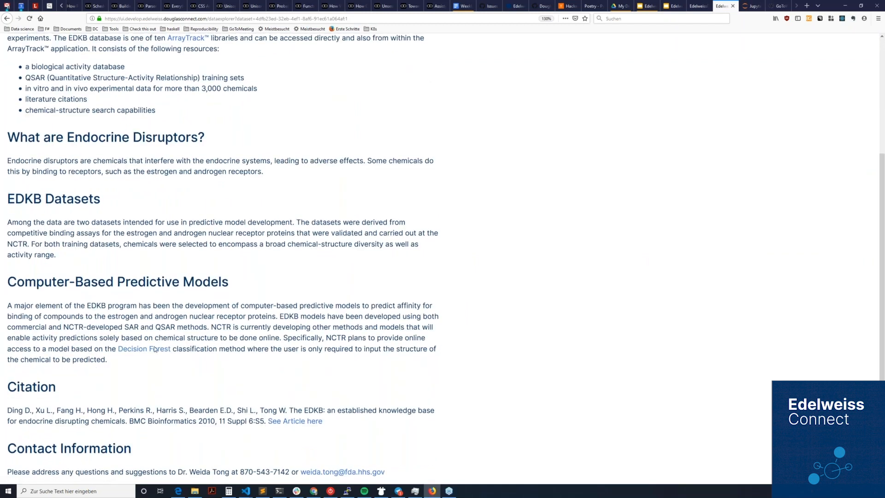
scroll(221, 258, up, 4)
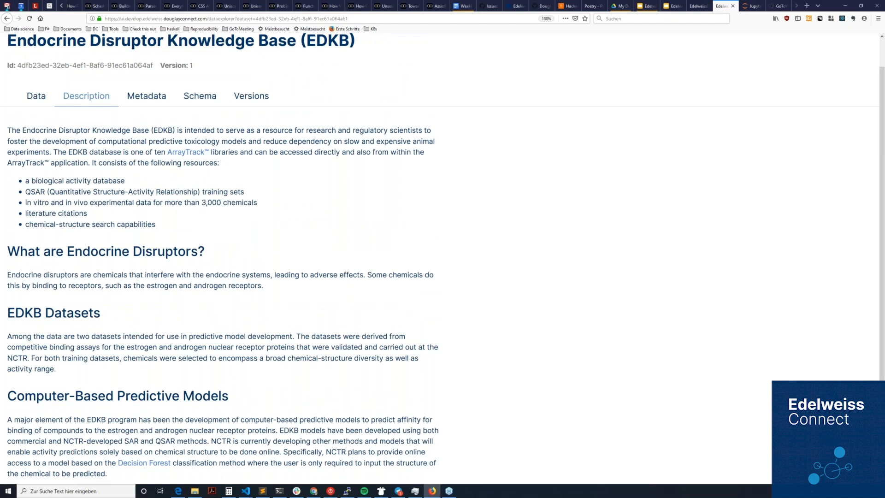
scroll(102, 157, up, 1)
drag(236, 201, 111, 199)
click(230, 201)
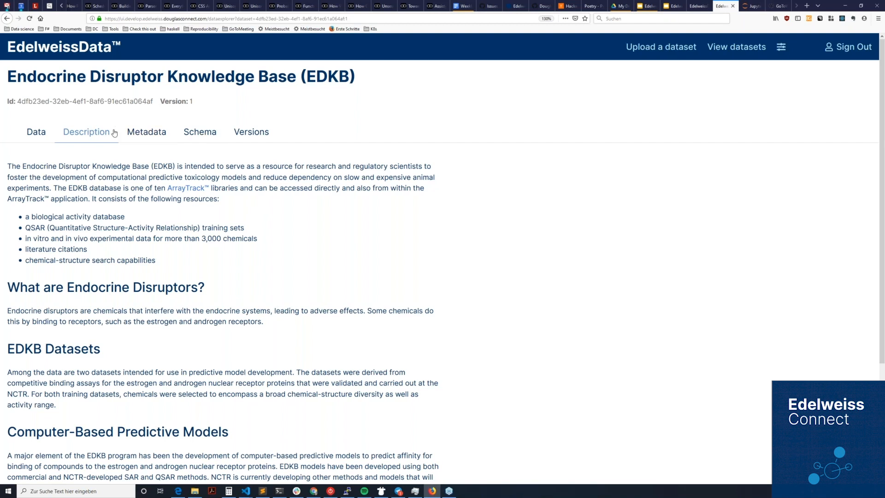
Review the dataset's metadata, focusing on the target entry and the sources, licenses and contributors
click(156, 139)
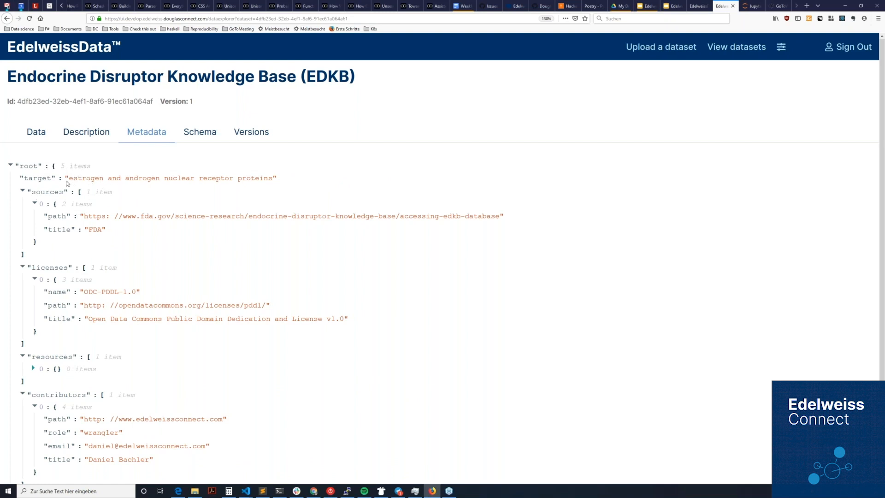
drag(69, 181, 275, 182)
click(275, 182)
scroll(132, 380, down, 1)
scroll(132, 380, up, 1)
View the dataset's schema and compare it with the COMPOUND_CODE, ID and COMPOUND_NAME column headers in the data
click(205, 135)
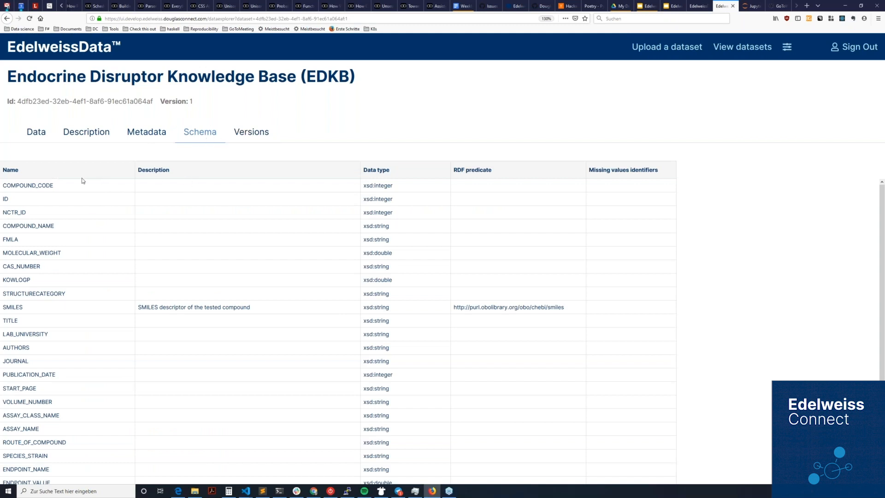
click(42, 143)
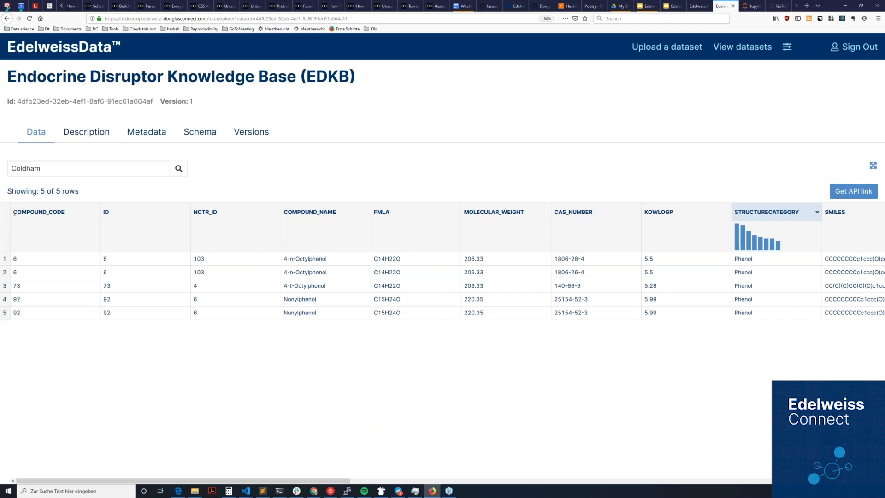
drag(13, 212, 73, 215)
double_click(105, 212)
double_click(309, 211)
Return to the schema and examine the description and RDF predicate of the SMILES column
click(201, 138)
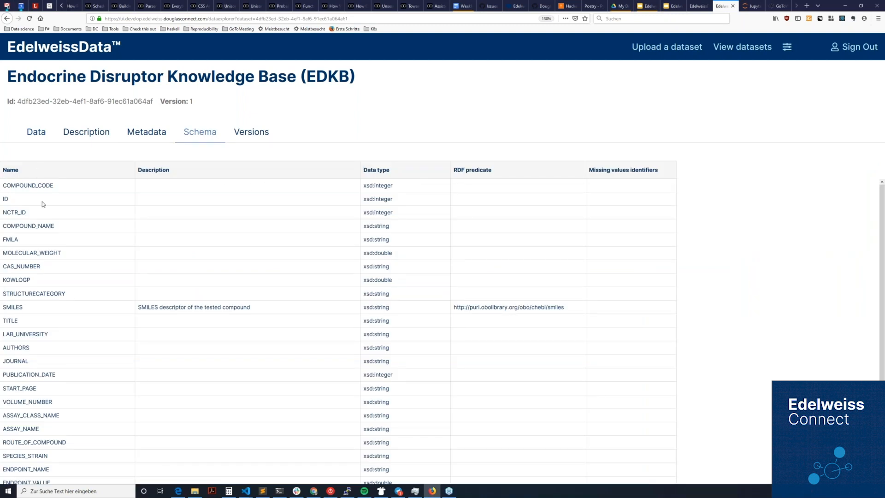
drag(138, 307, 270, 310)
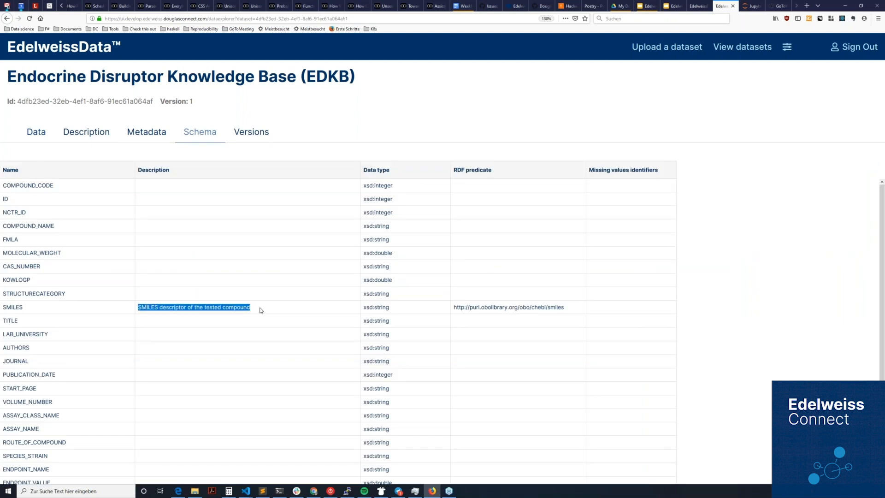
click(259, 310)
drag(27, 309, 2, 307)
drag(138, 307, 248, 306)
click(263, 308)
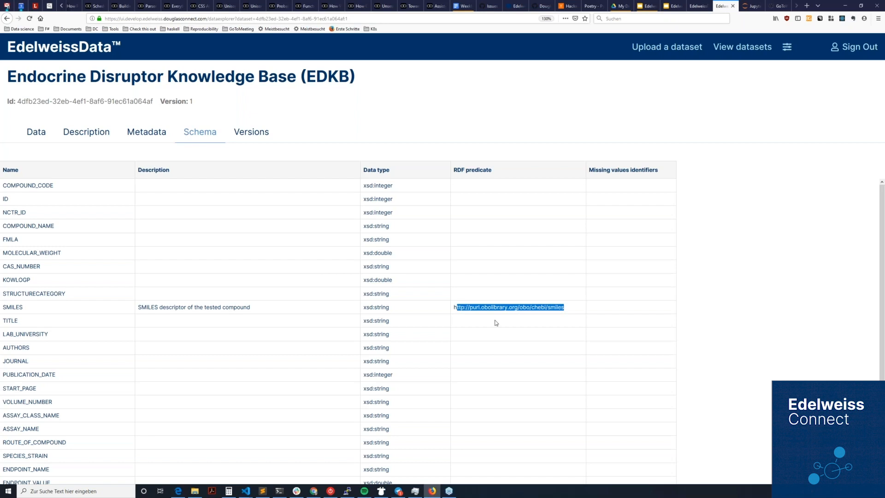
click(356, 300)
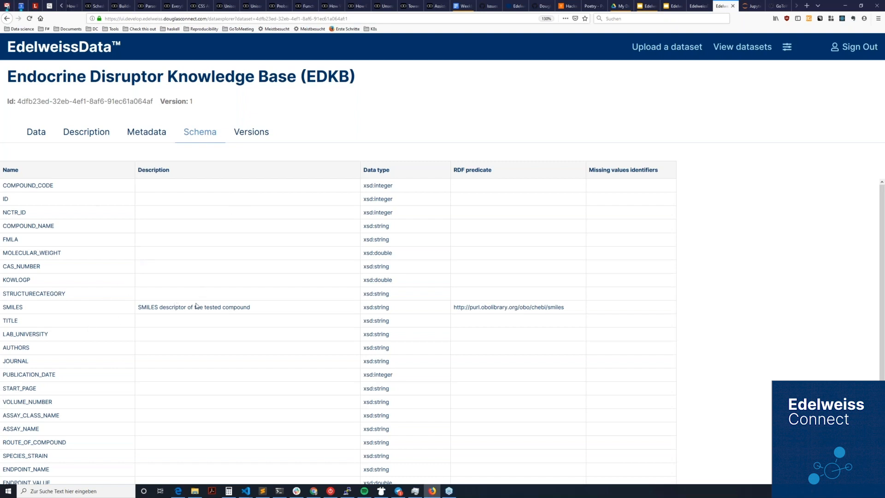
View the dataset's version history and copy the dataset Id
click(260, 136)
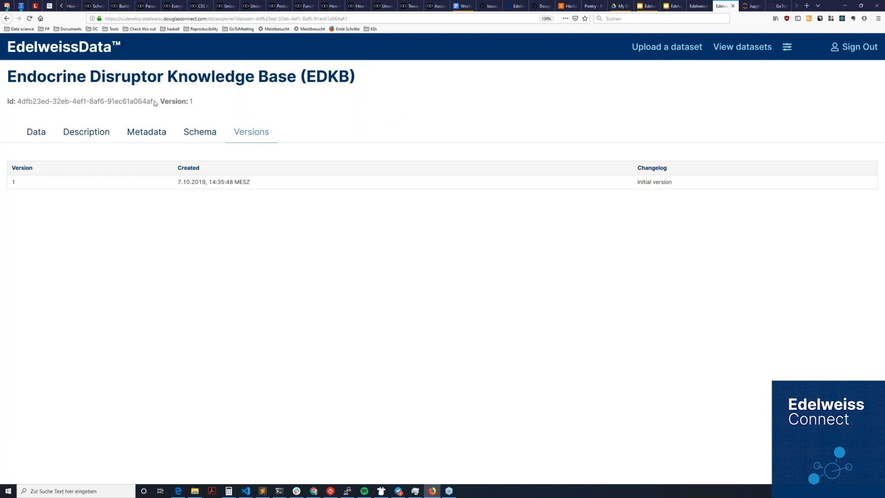
drag(154, 103, 19, 109)
key(ctrl+c)
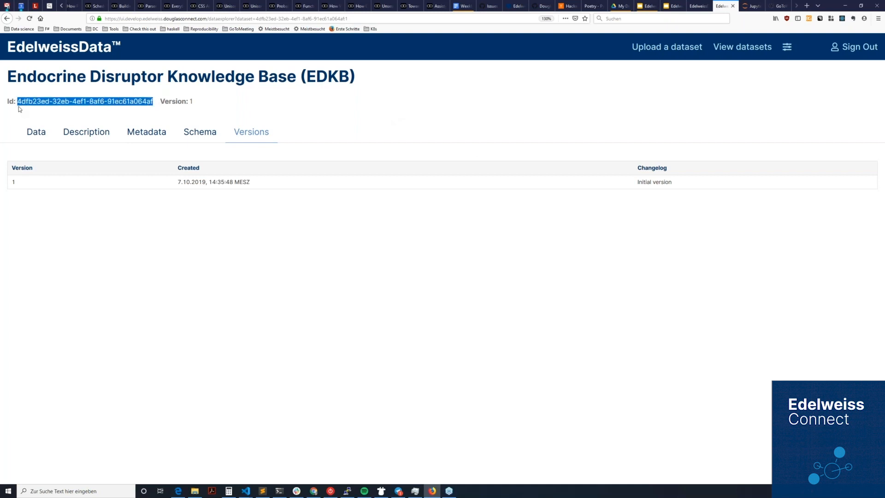
click(20, 110)
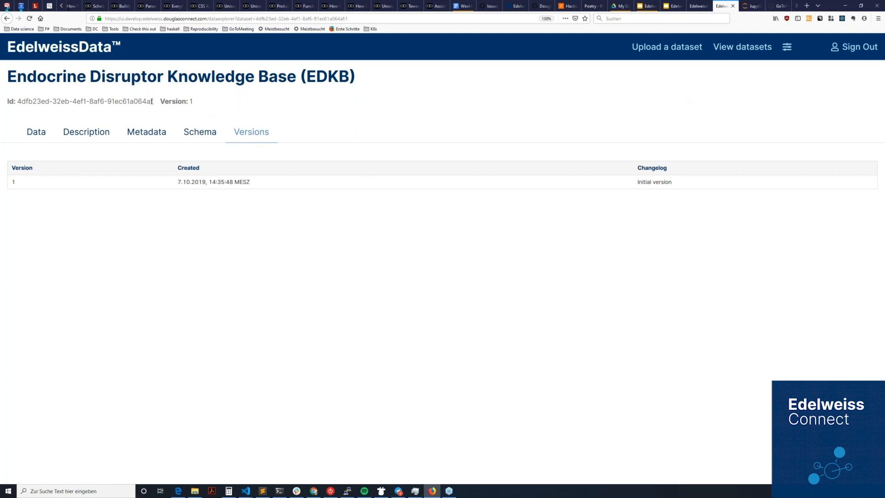
Switch to the JupyterLab notebook and replace the dataset Id in the PublishedDataset.get call with the copied EDKB dataset Id
drag(153, 100, 89, 101)
click(111, 102)
click(752, 6)
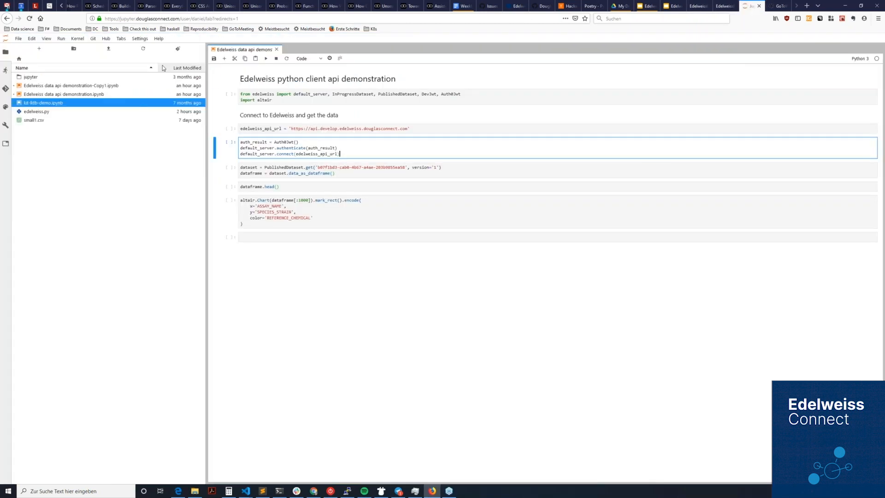
click(287, 99)
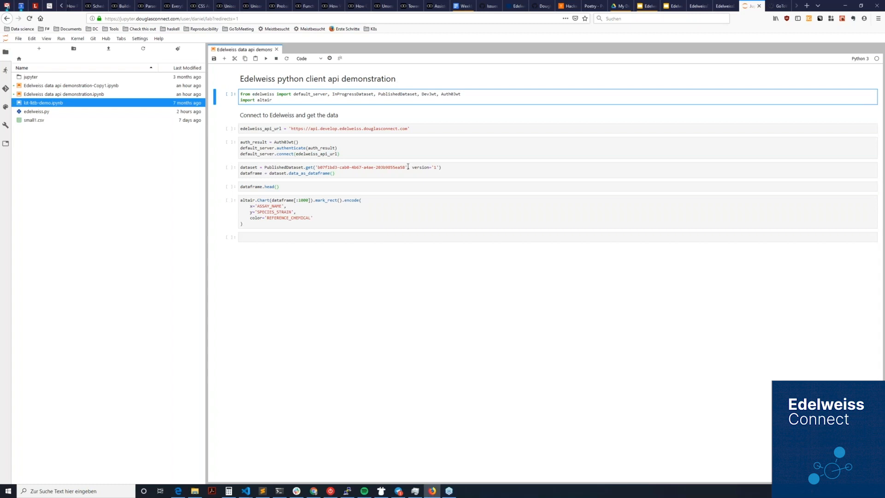
drag(405, 168, 318, 168)
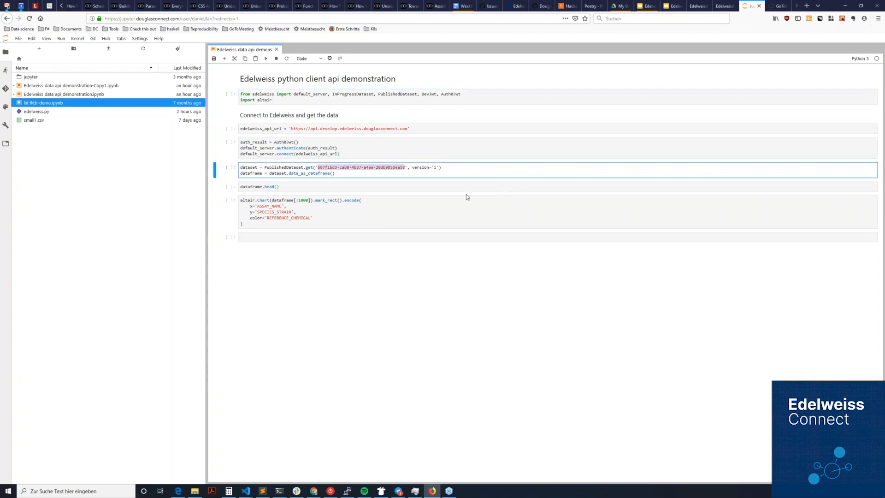
key(ctrl+v)
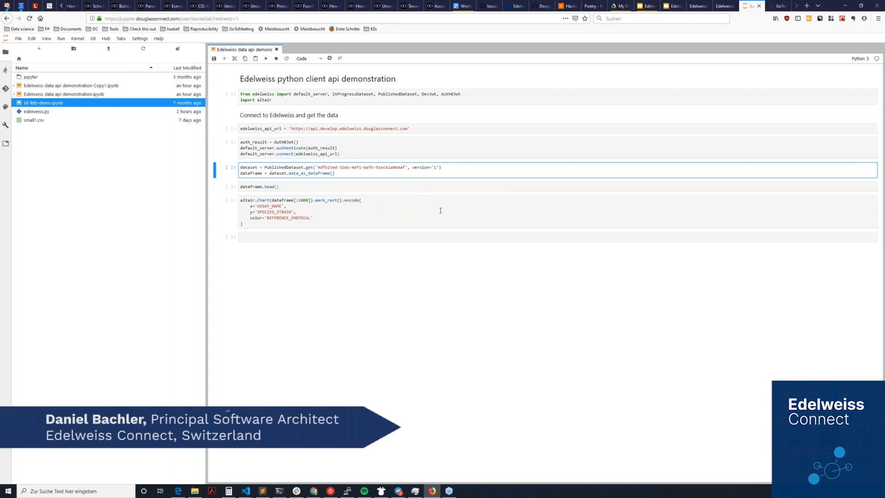
Run the notebook cells that import the edelweiss and altair libraries, set the API URL, and authenticate and connect to the server
click(276, 100)
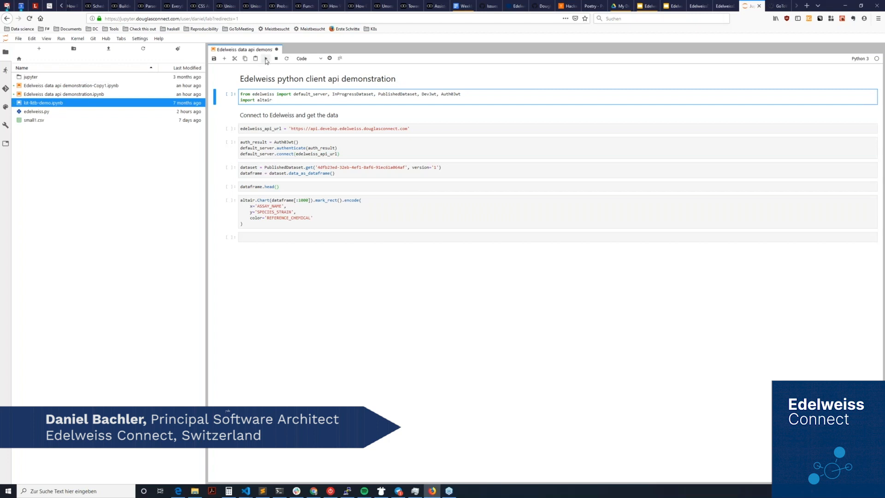
click(266, 59)
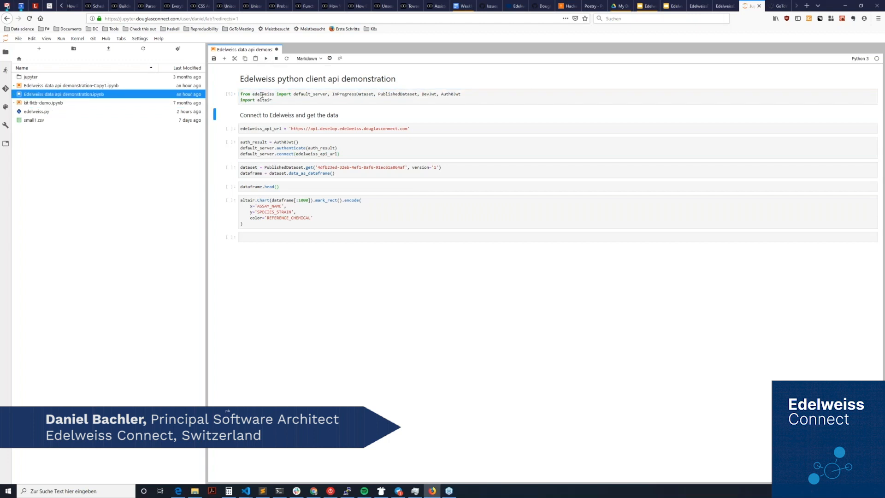
click(267, 58)
click(267, 58)
click(266, 58)
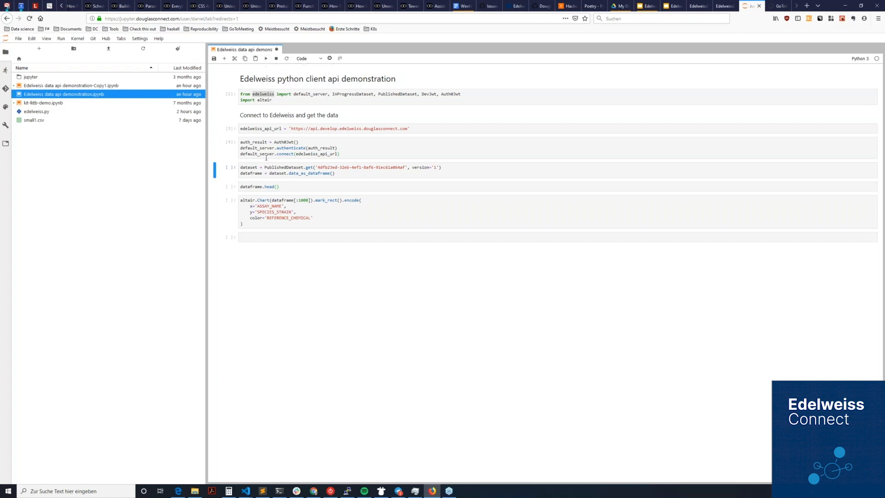
Run the cells that load the published dataset into a dataframe and preview its first rows, and look across the preview's columns
drag(350, 175, 246, 164)
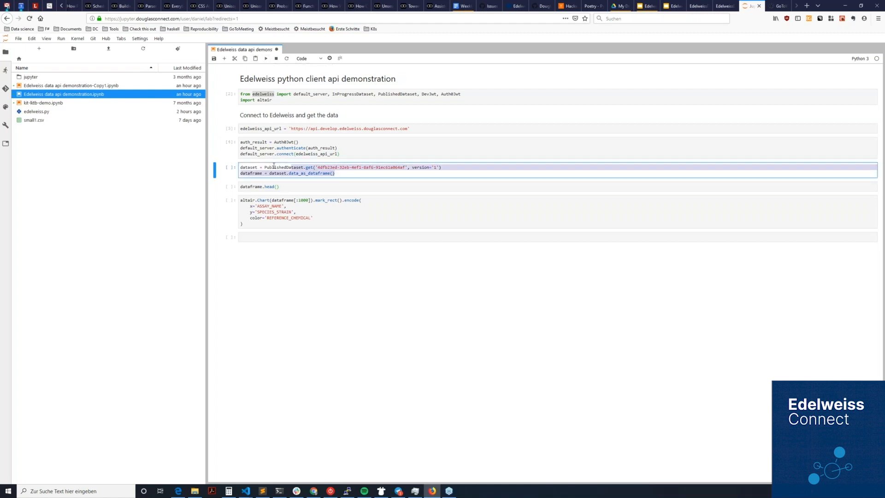
click(314, 168)
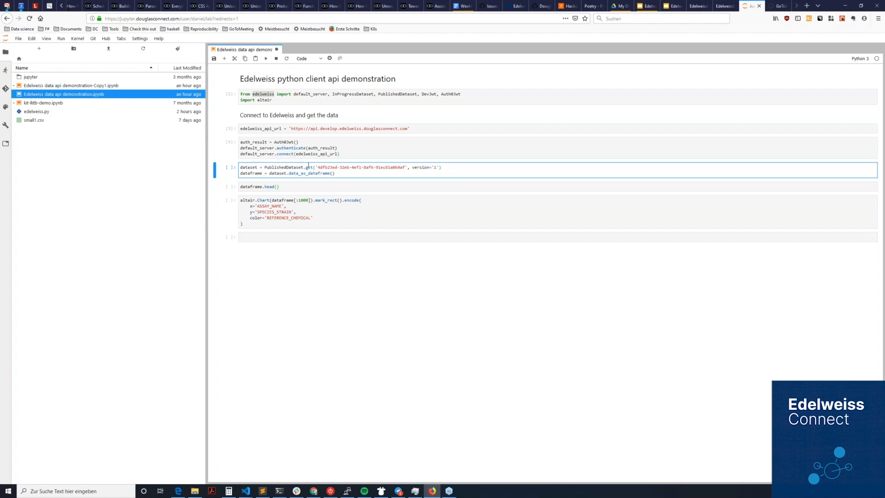
click(267, 59)
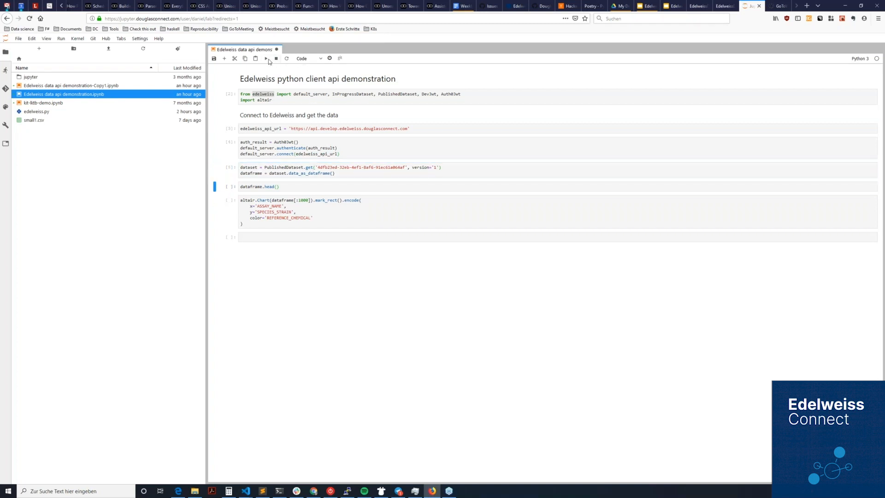
click(267, 59)
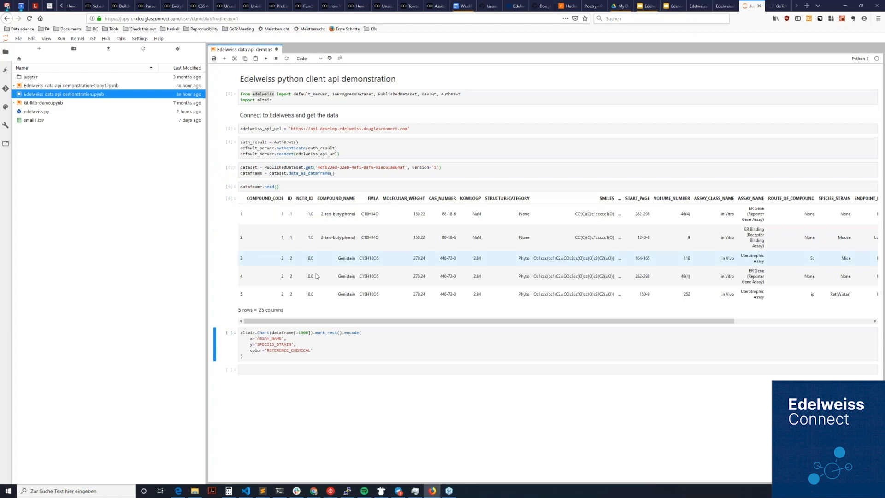
drag(307, 321, 464, 317)
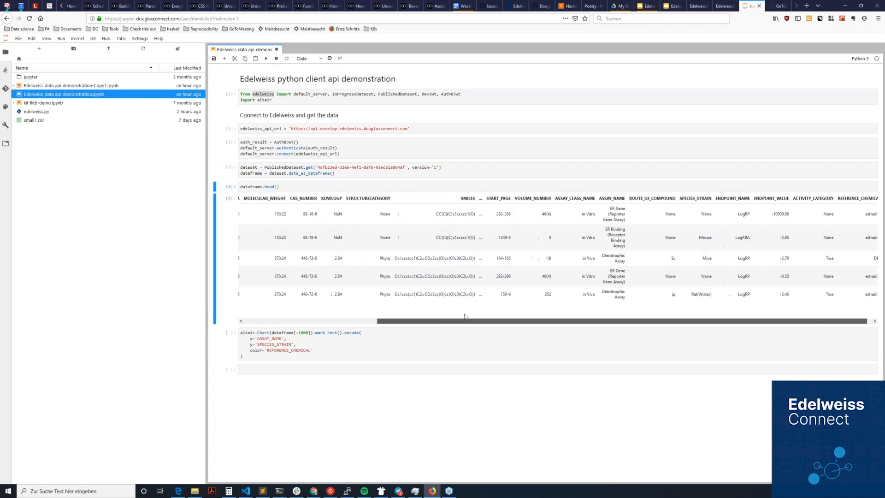
click(340, 319)
Run the Altair cell charting SPECIES_STRAIN against ASSAY_NAME coloured by REFERENCE_CHEMICAL, and examine the resulting chart
click(300, 338)
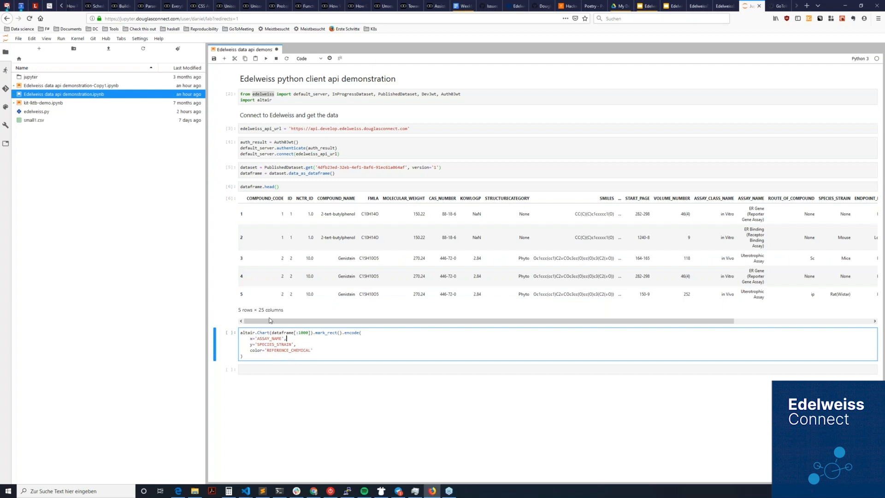
click(266, 59)
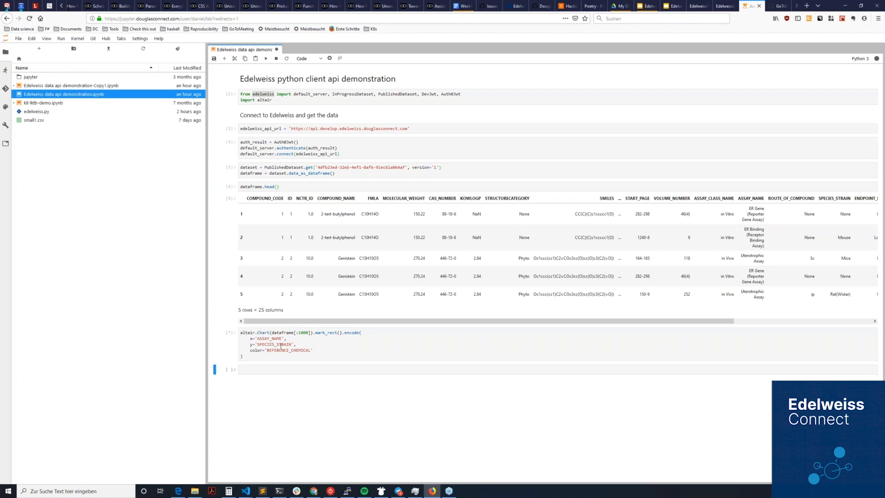
scroll(317, 374, down, 4)
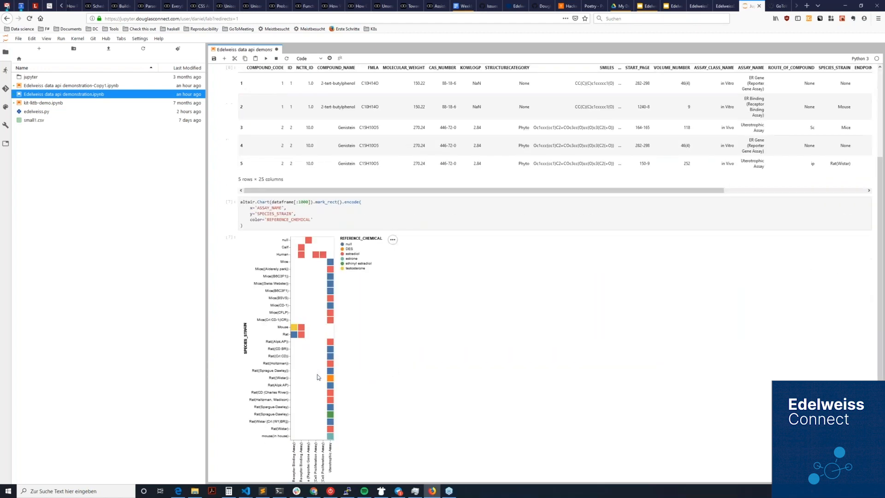
scroll(388, 408, up, 4)
scroll(322, 355, down, 8)
scroll(324, 405, up, 4)
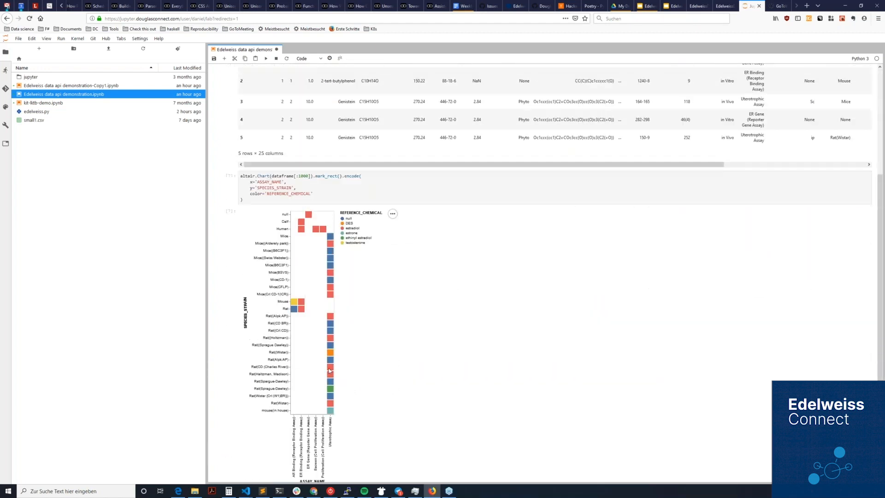
scroll(313, 387, up, 5)
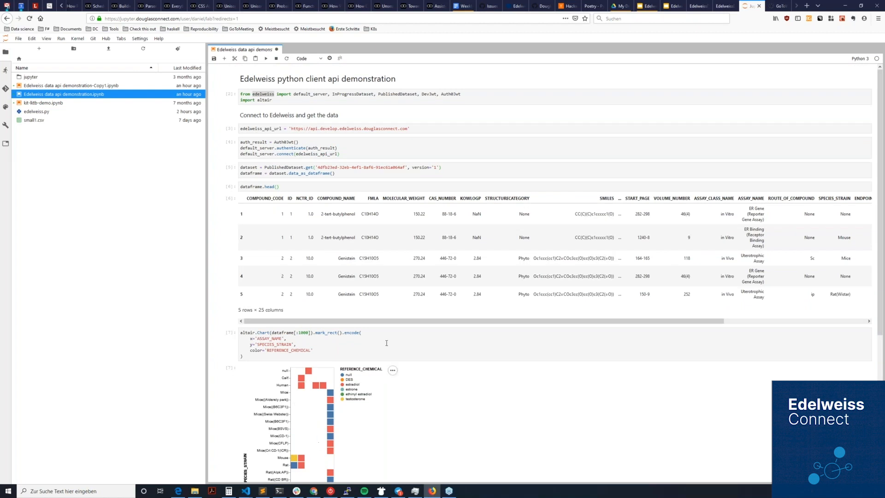
click(304, 355)
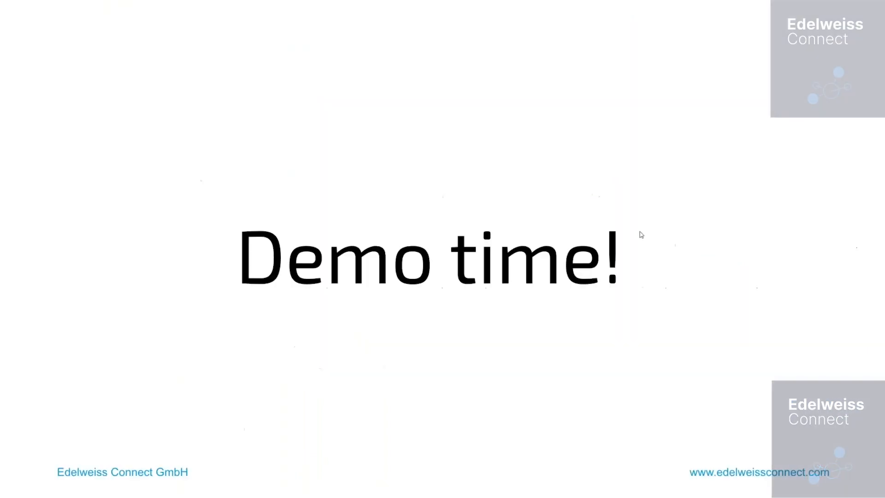
key(Right)
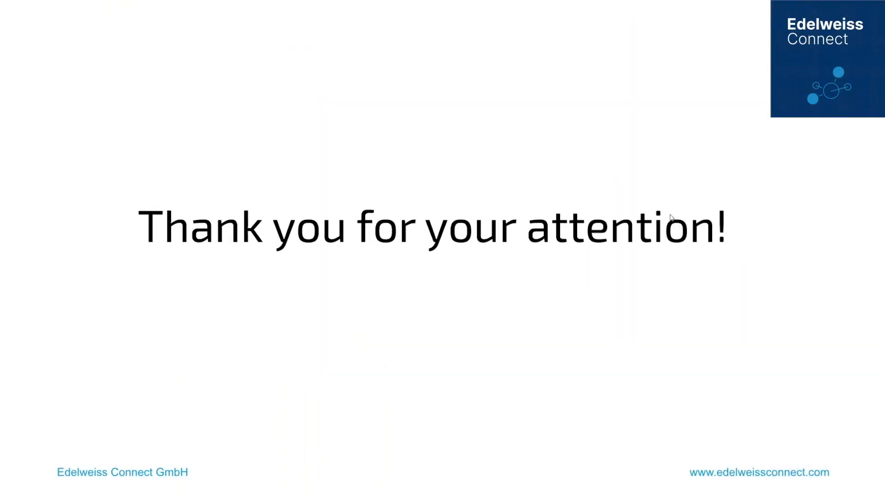